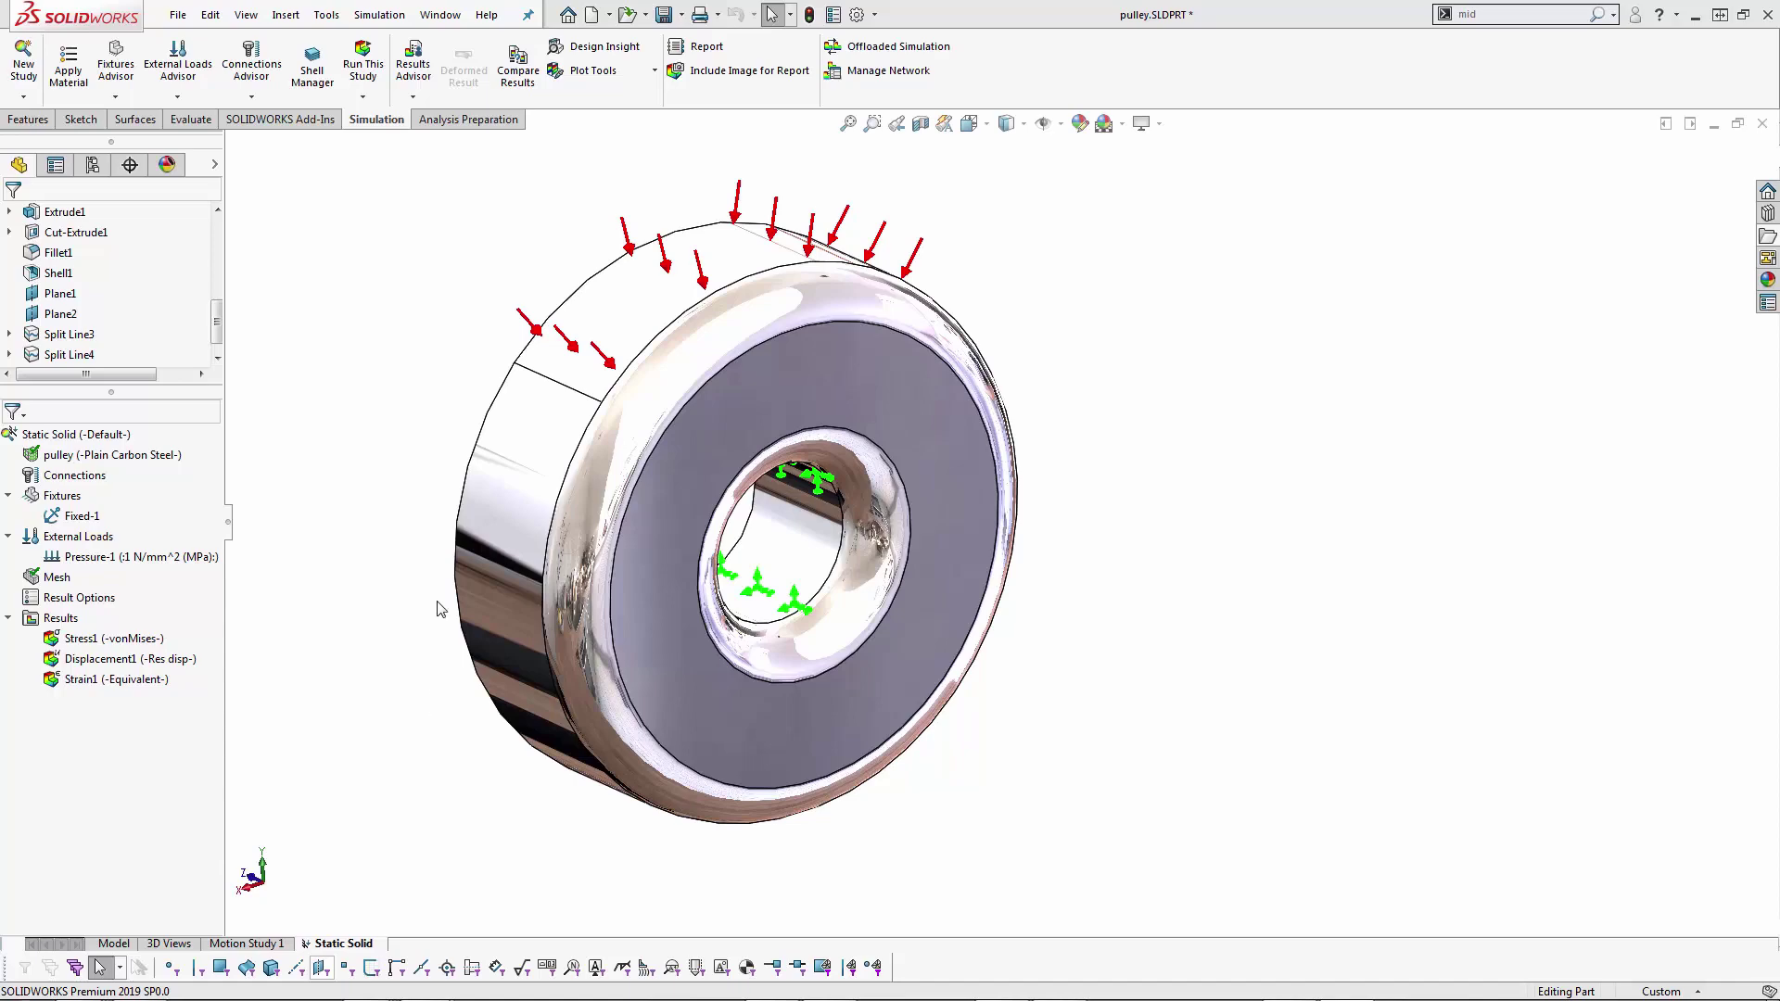
Orbit the pulley to view its hollow back side and the fixtures in the bore.
middle_drag(411, 491, 632, 580)
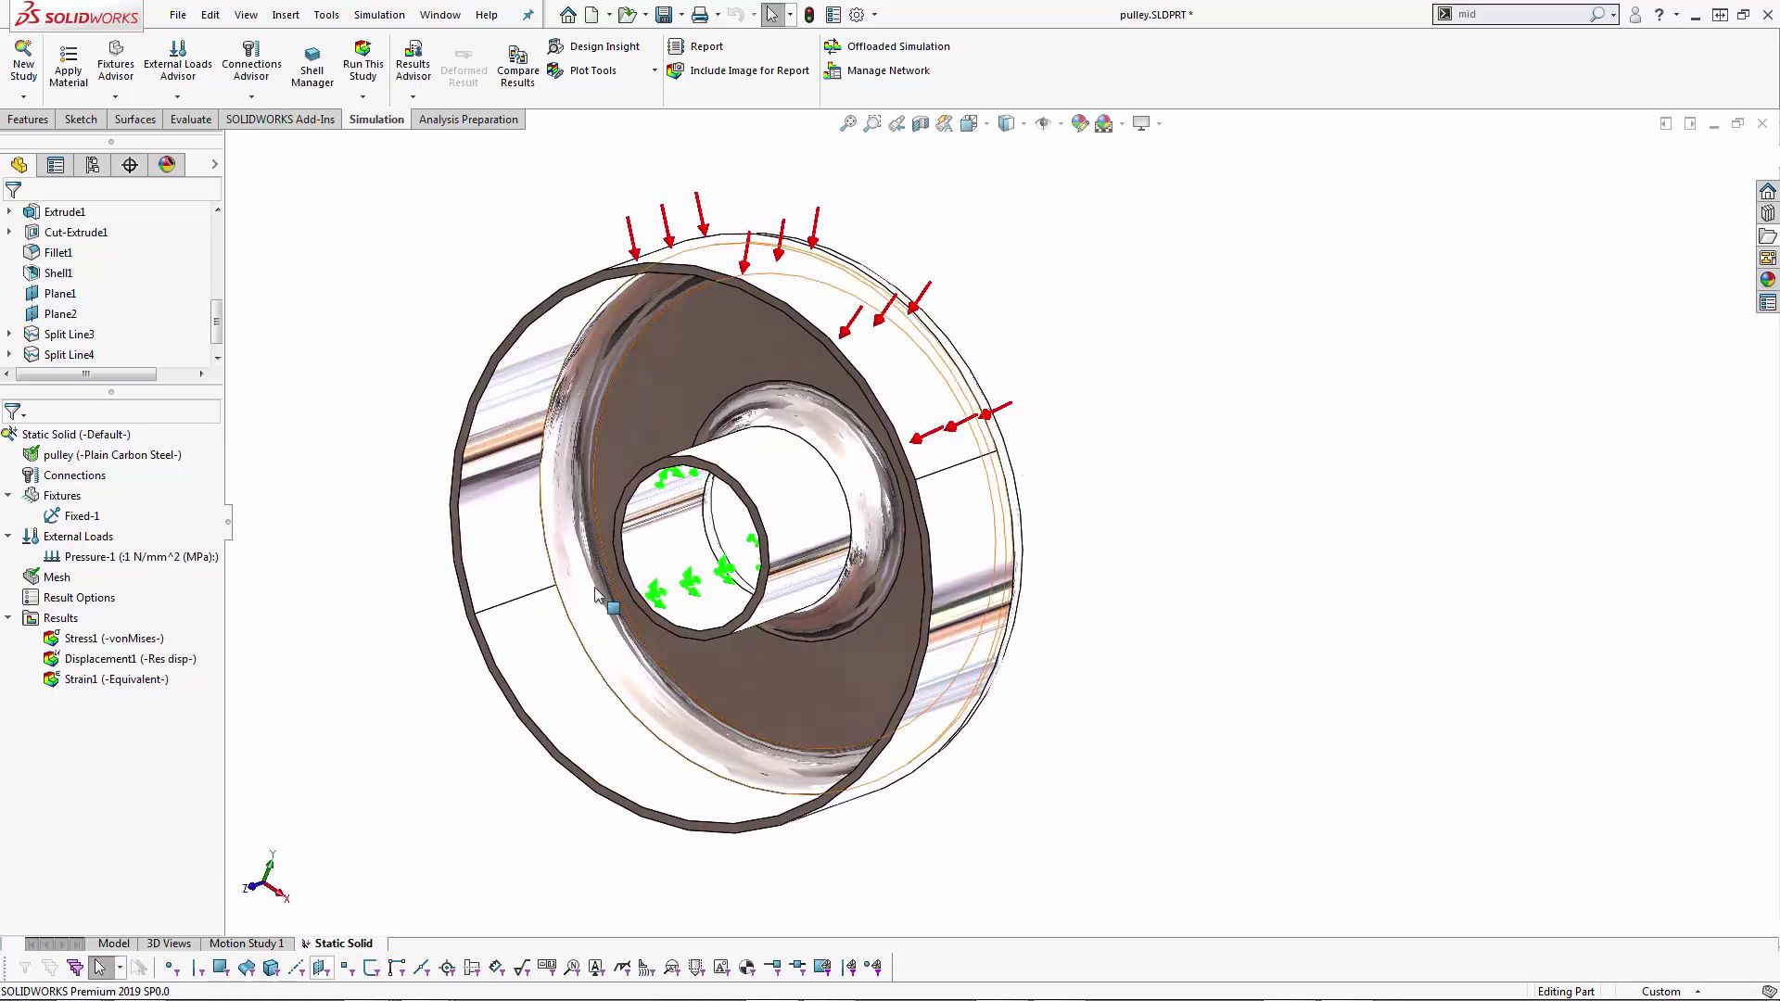
right_click(57, 579)
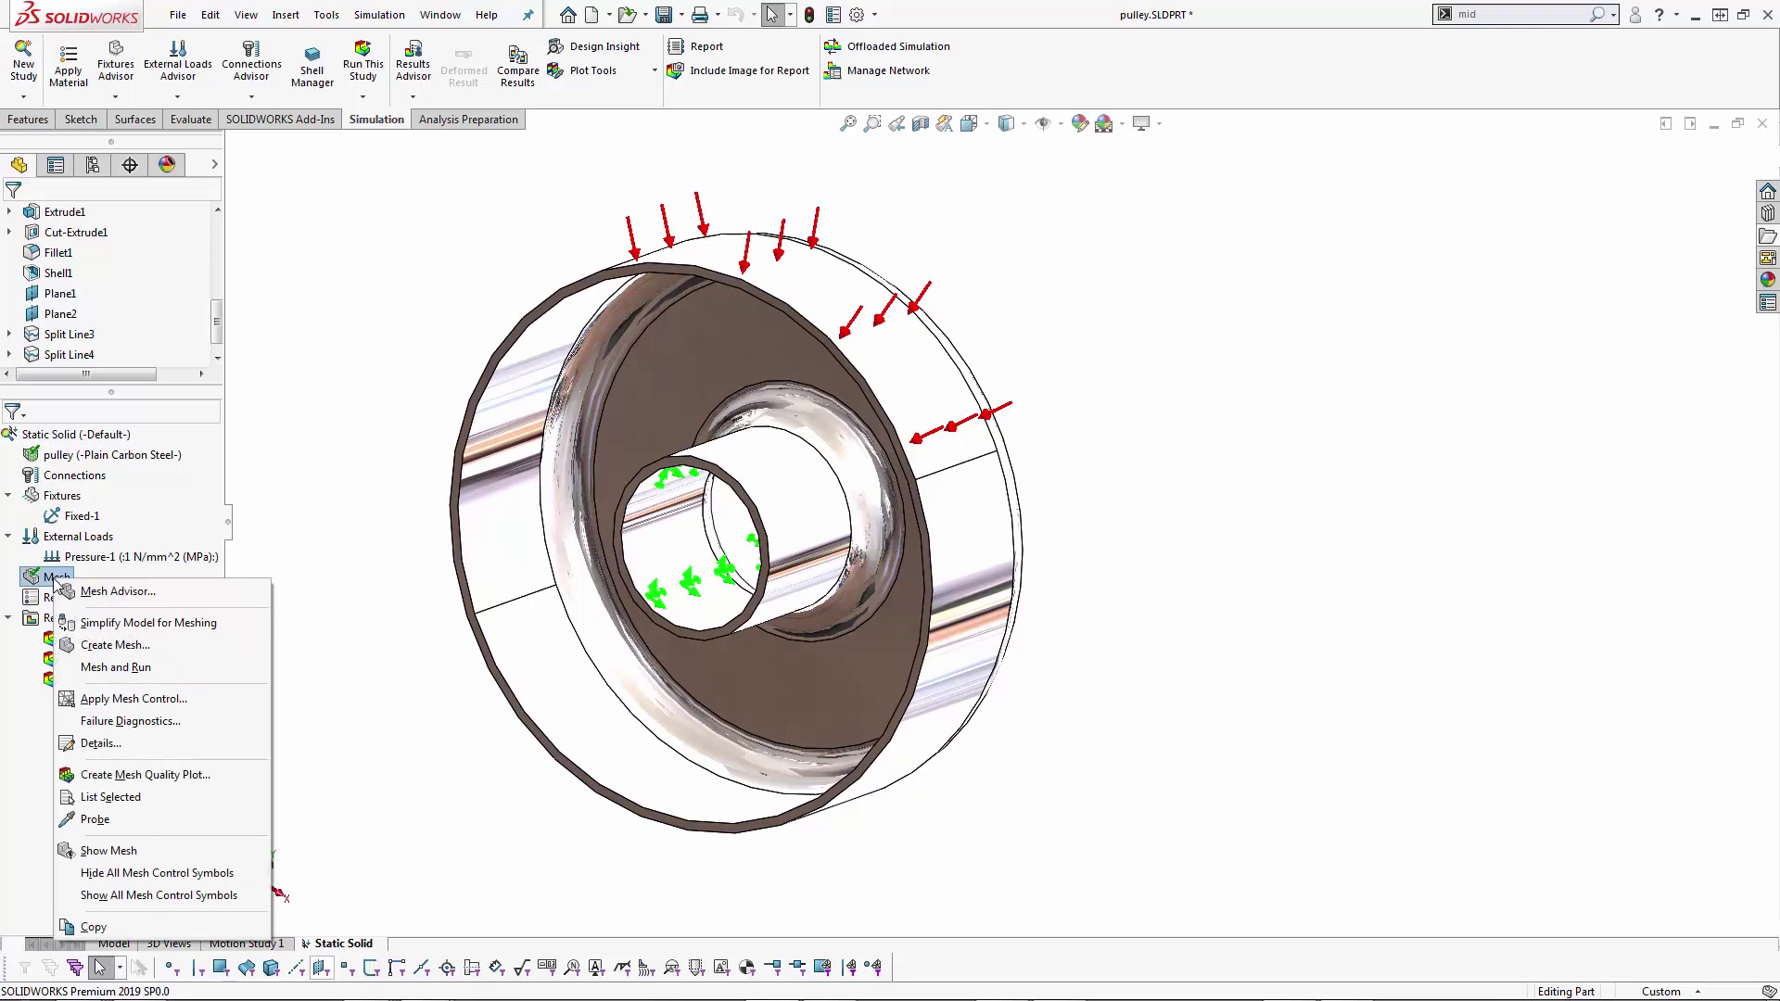
click(109, 851)
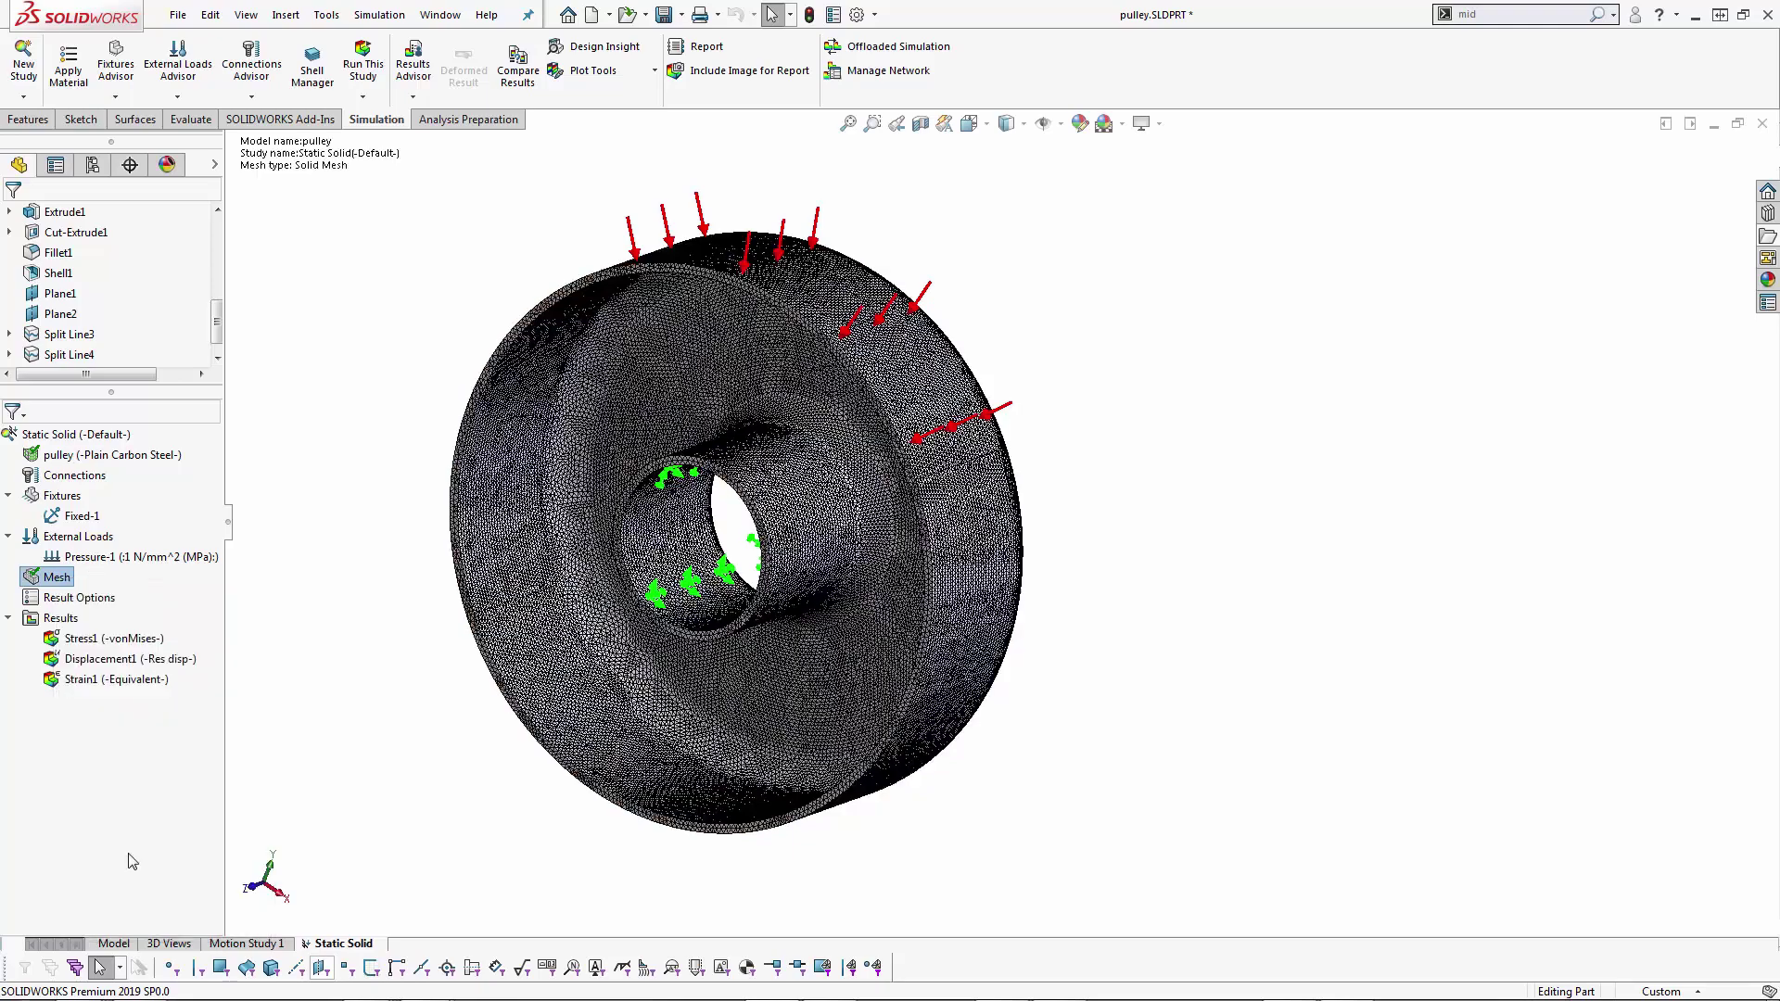
scroll(602, 500, down, 1)
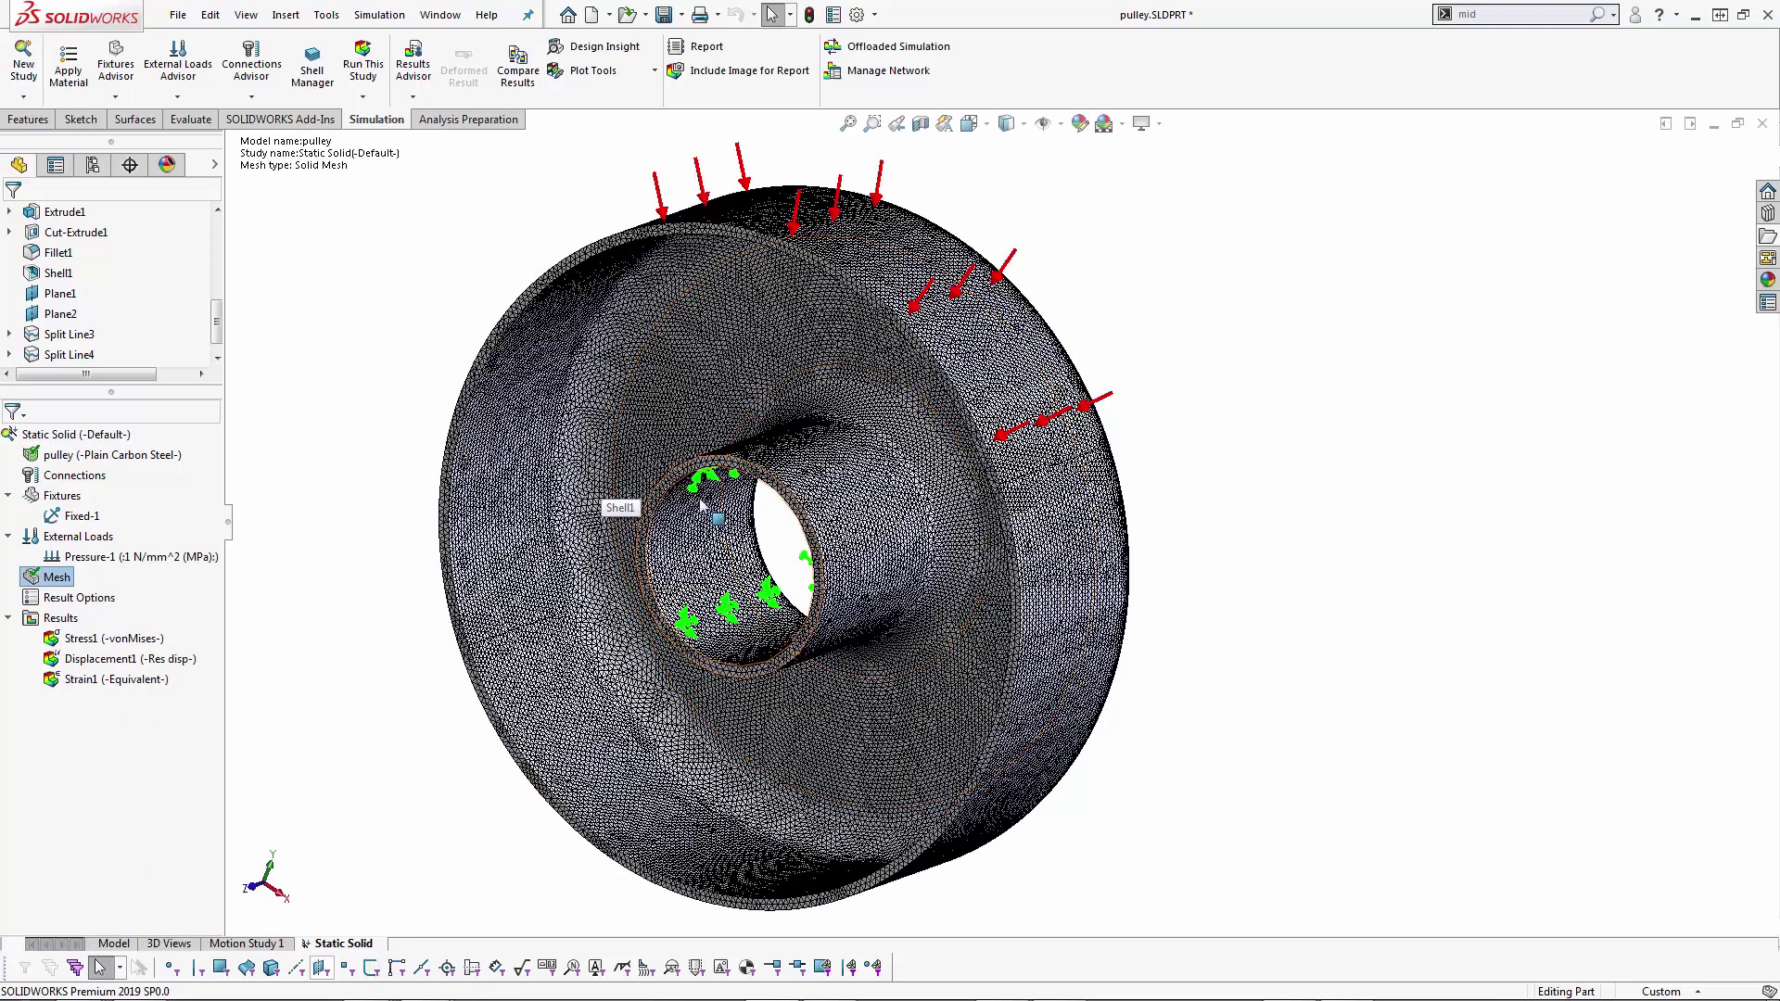
scroll(615, 505, down, 2)
middle_drag(742, 536, 810, 533)
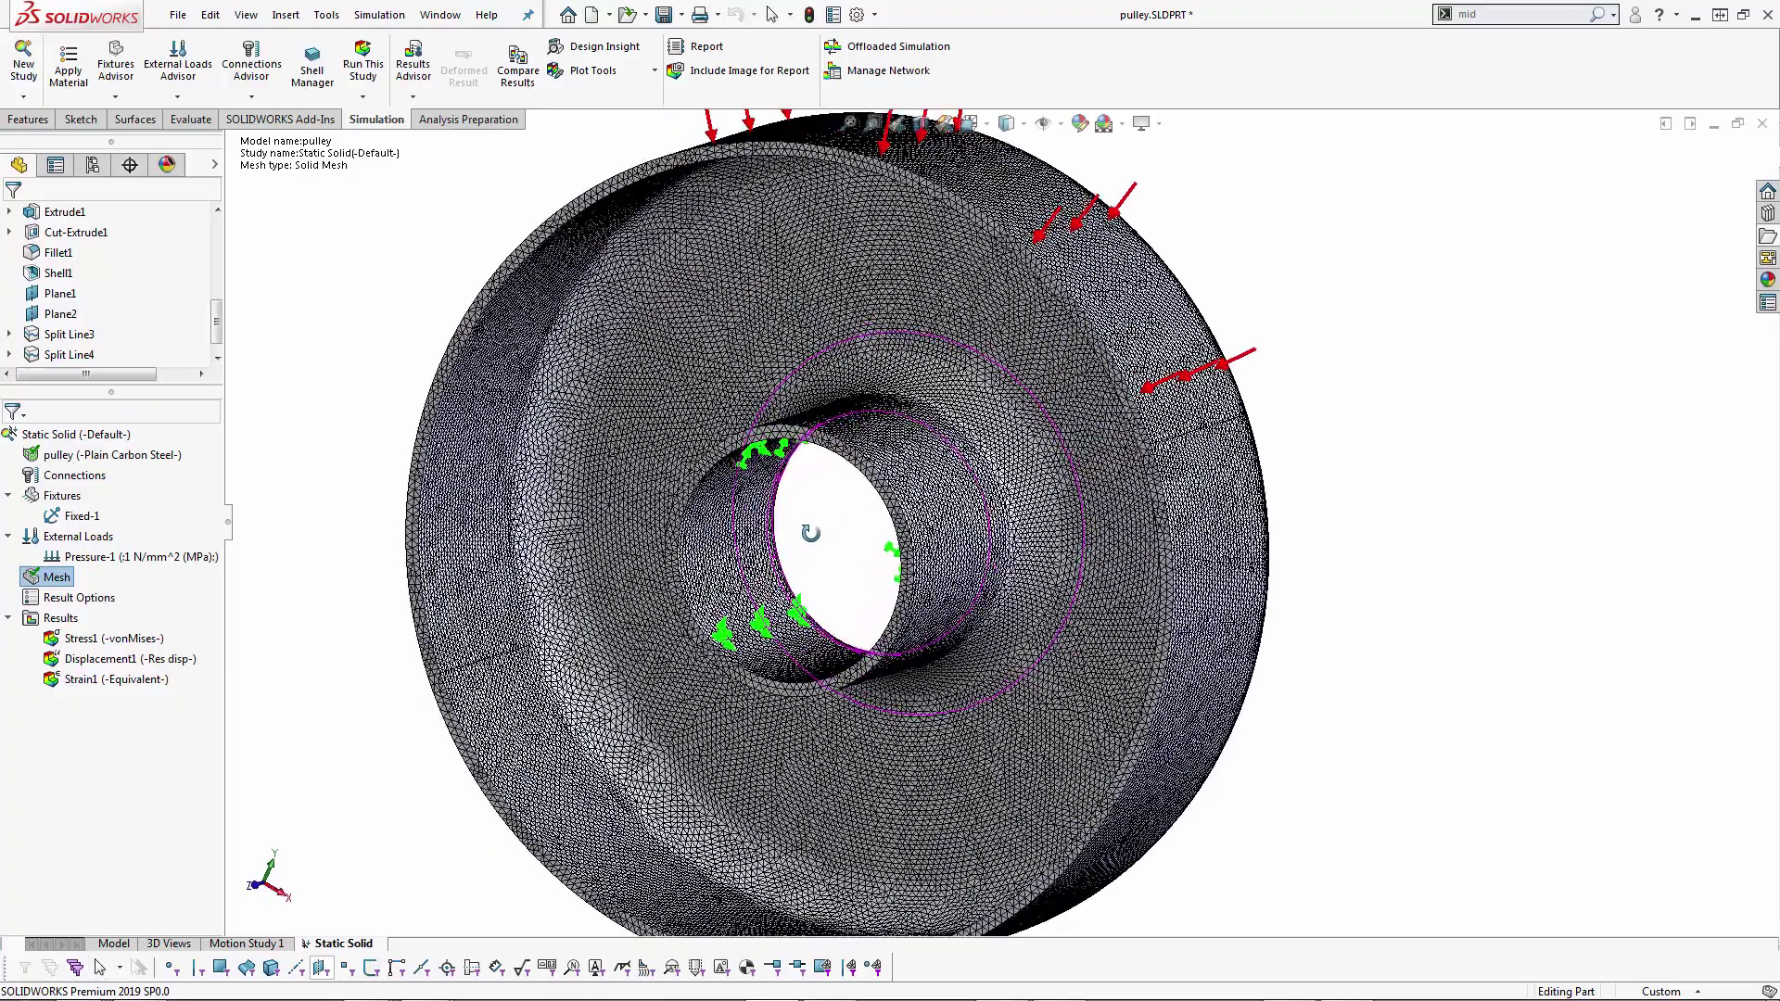
scroll(810, 533, up, 3)
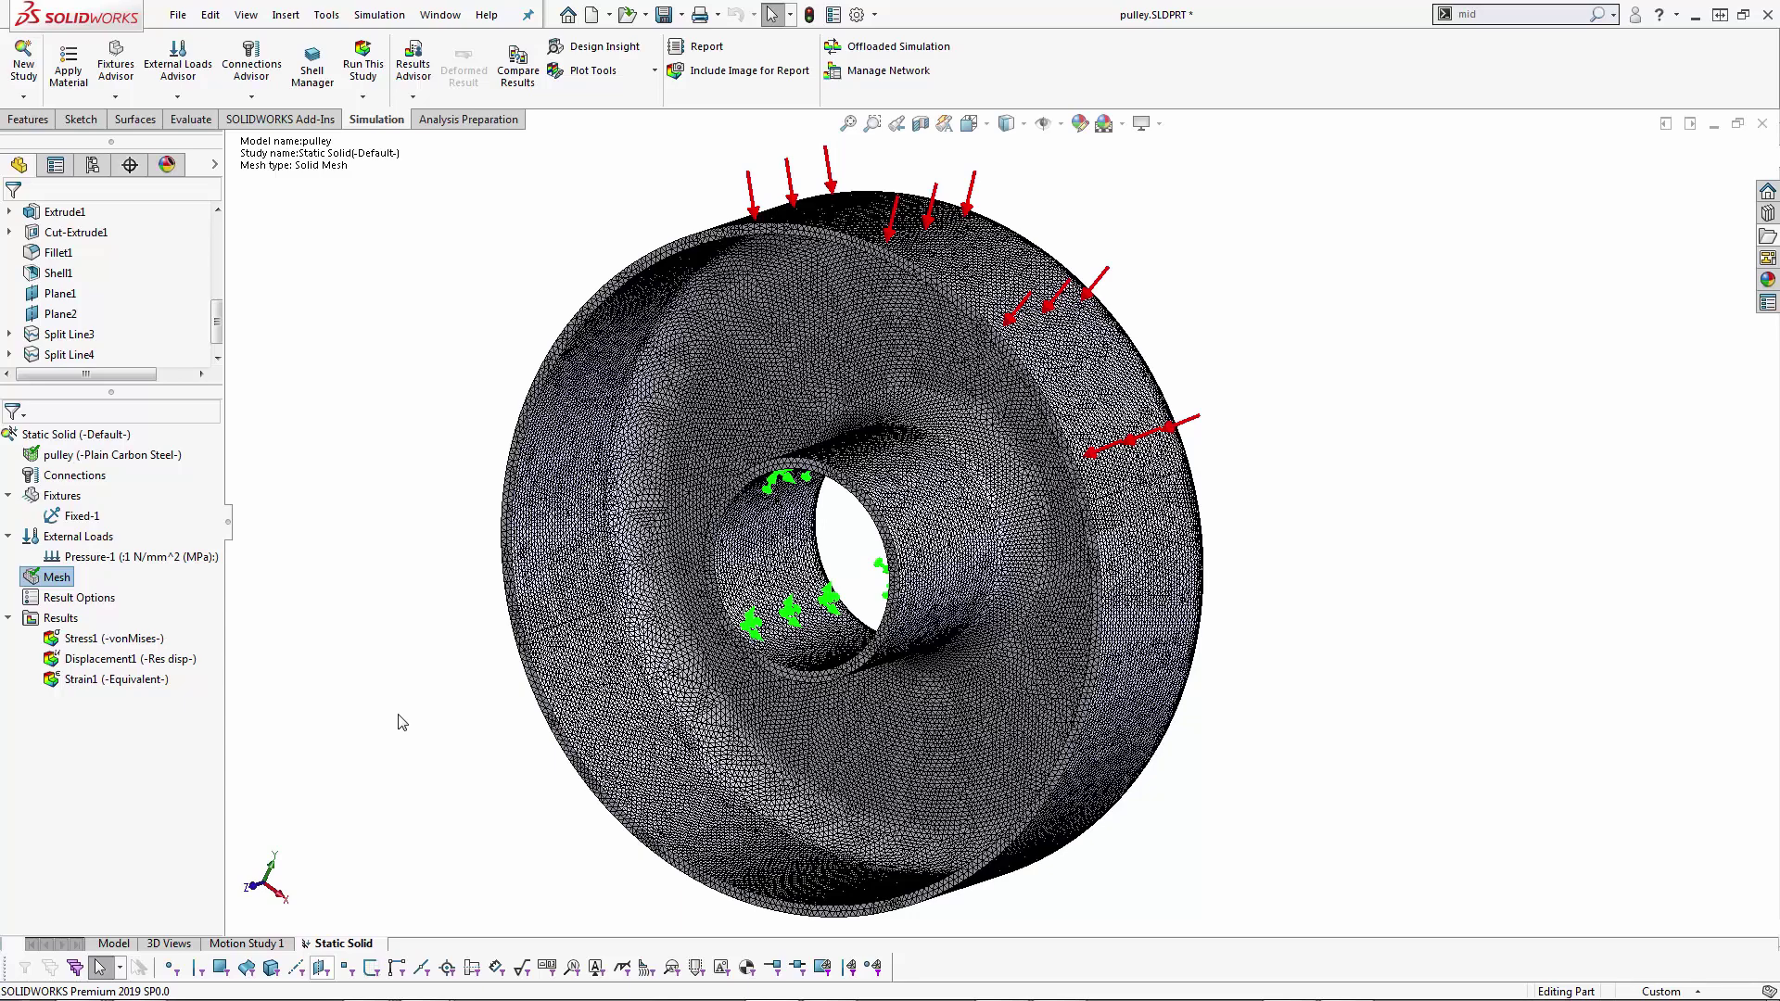
click(399, 732)
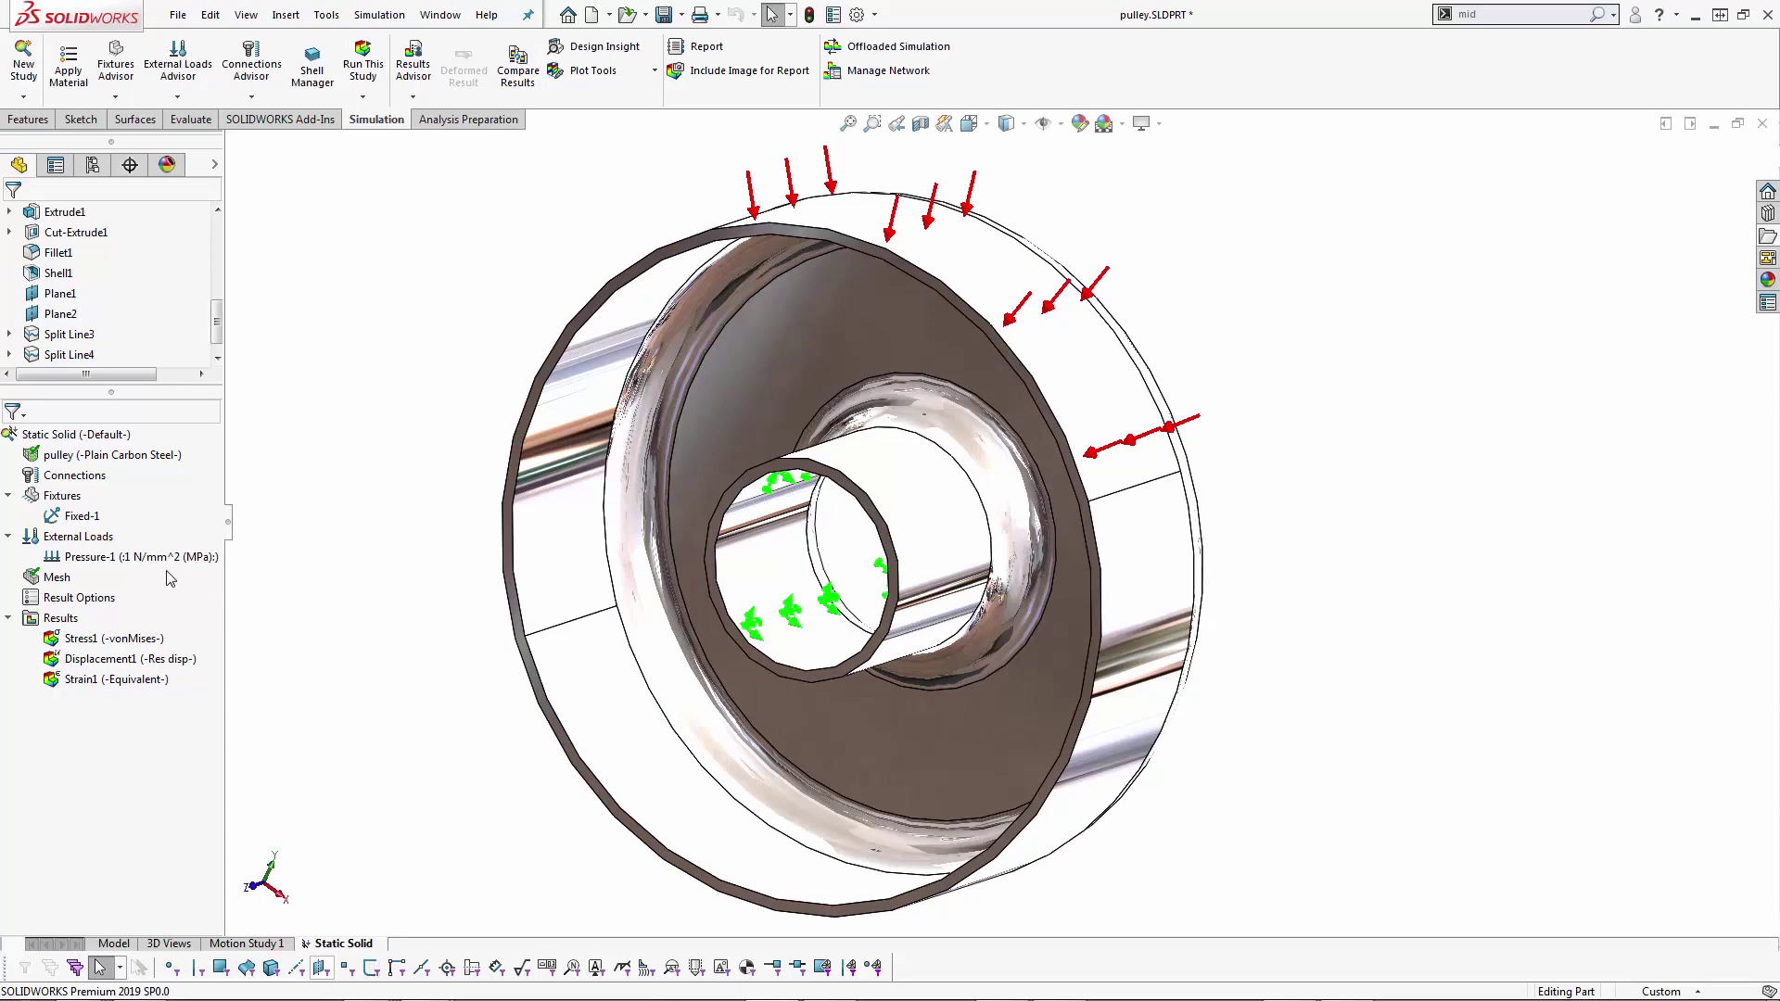
right_click(43, 458)
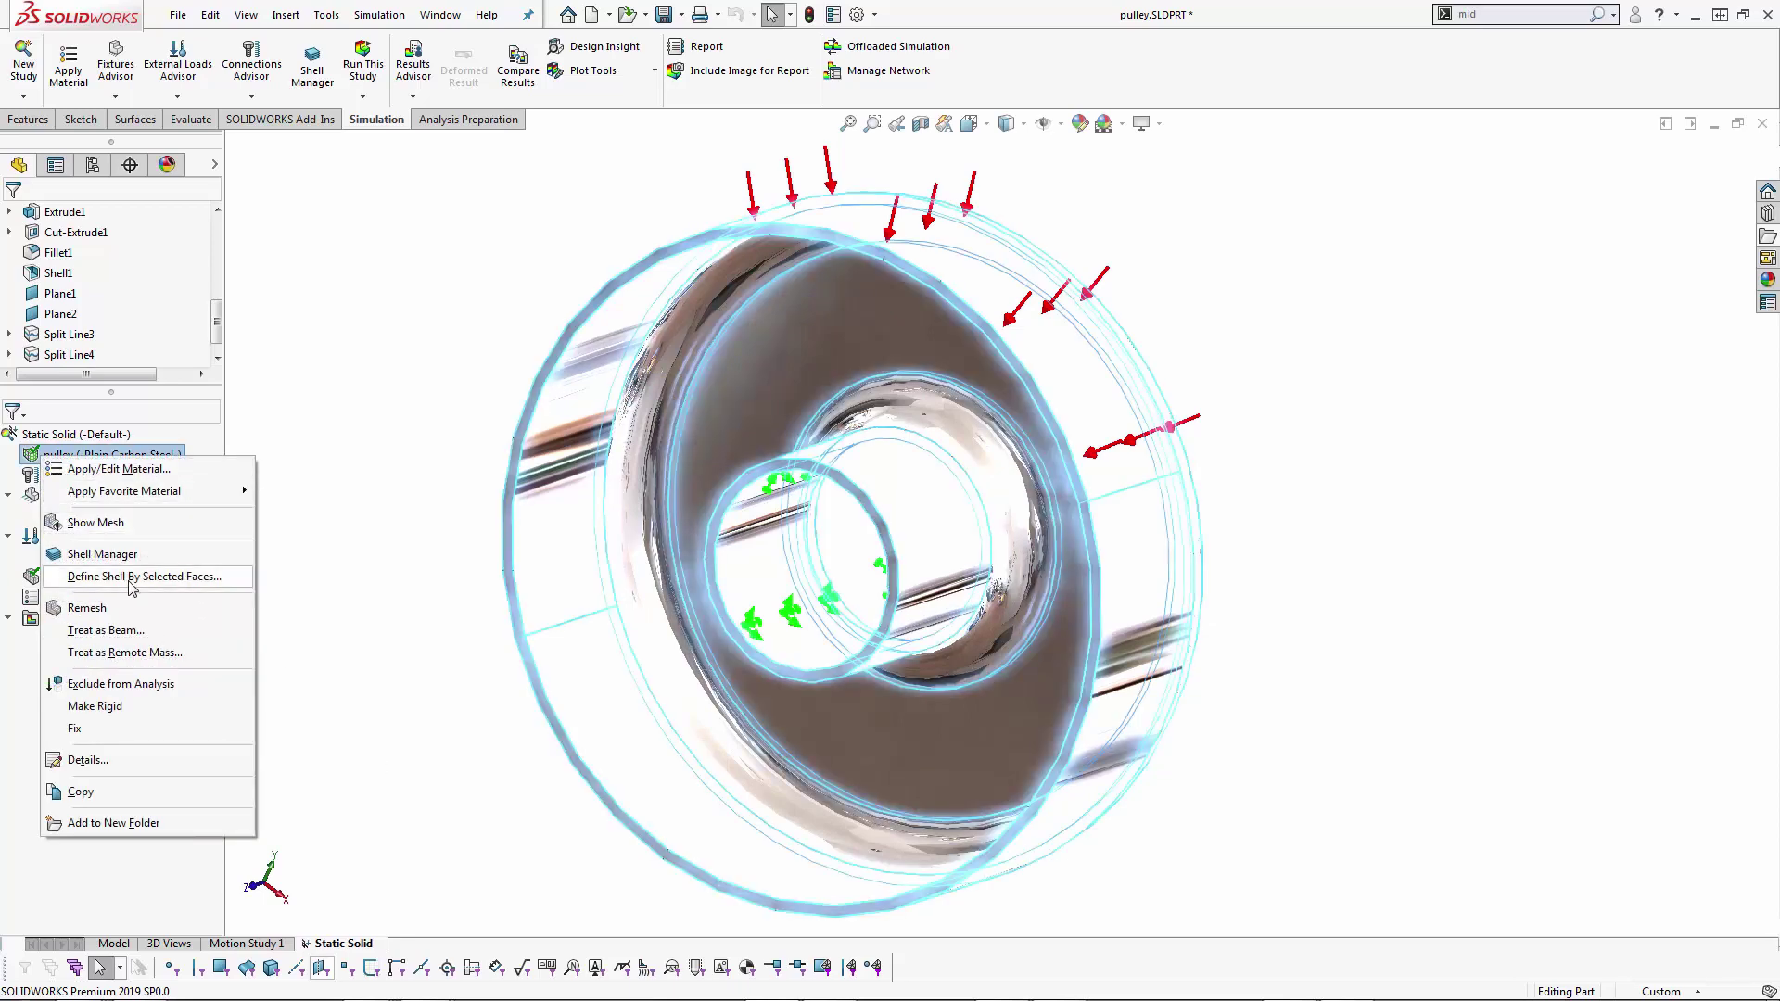
Leave the solid static study and return to the pulley's Model tab and feature tree.
click(339, 575)
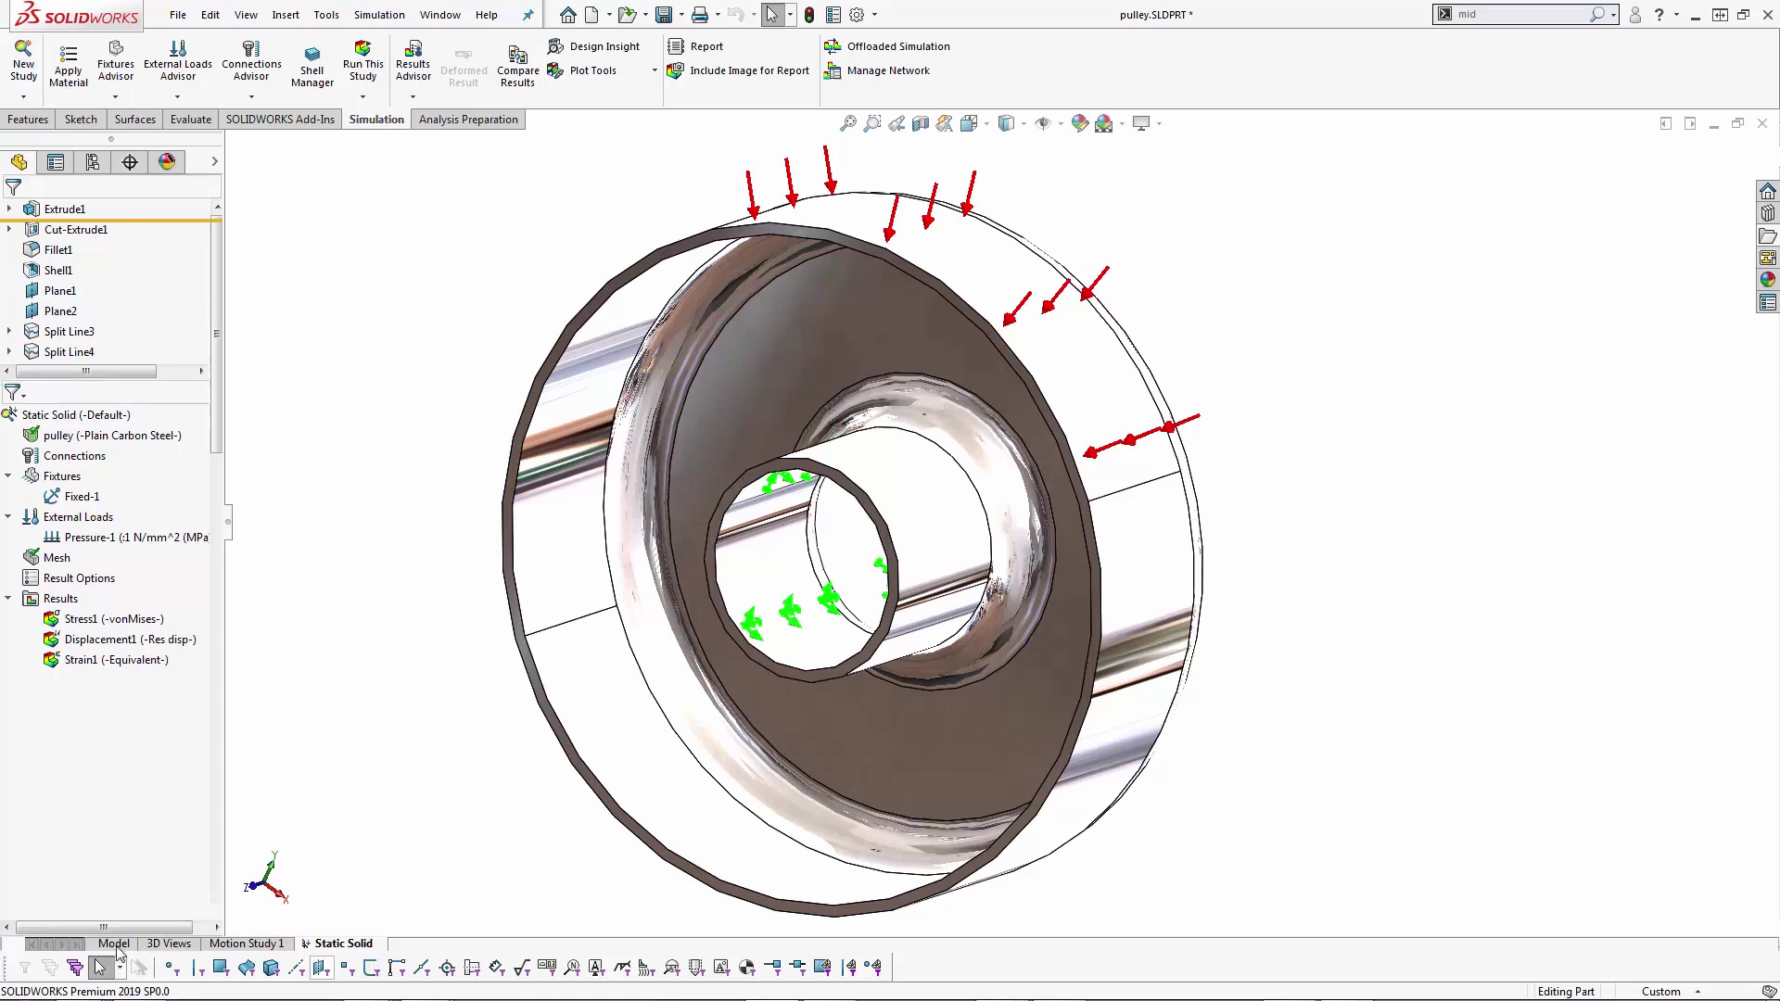
click(115, 945)
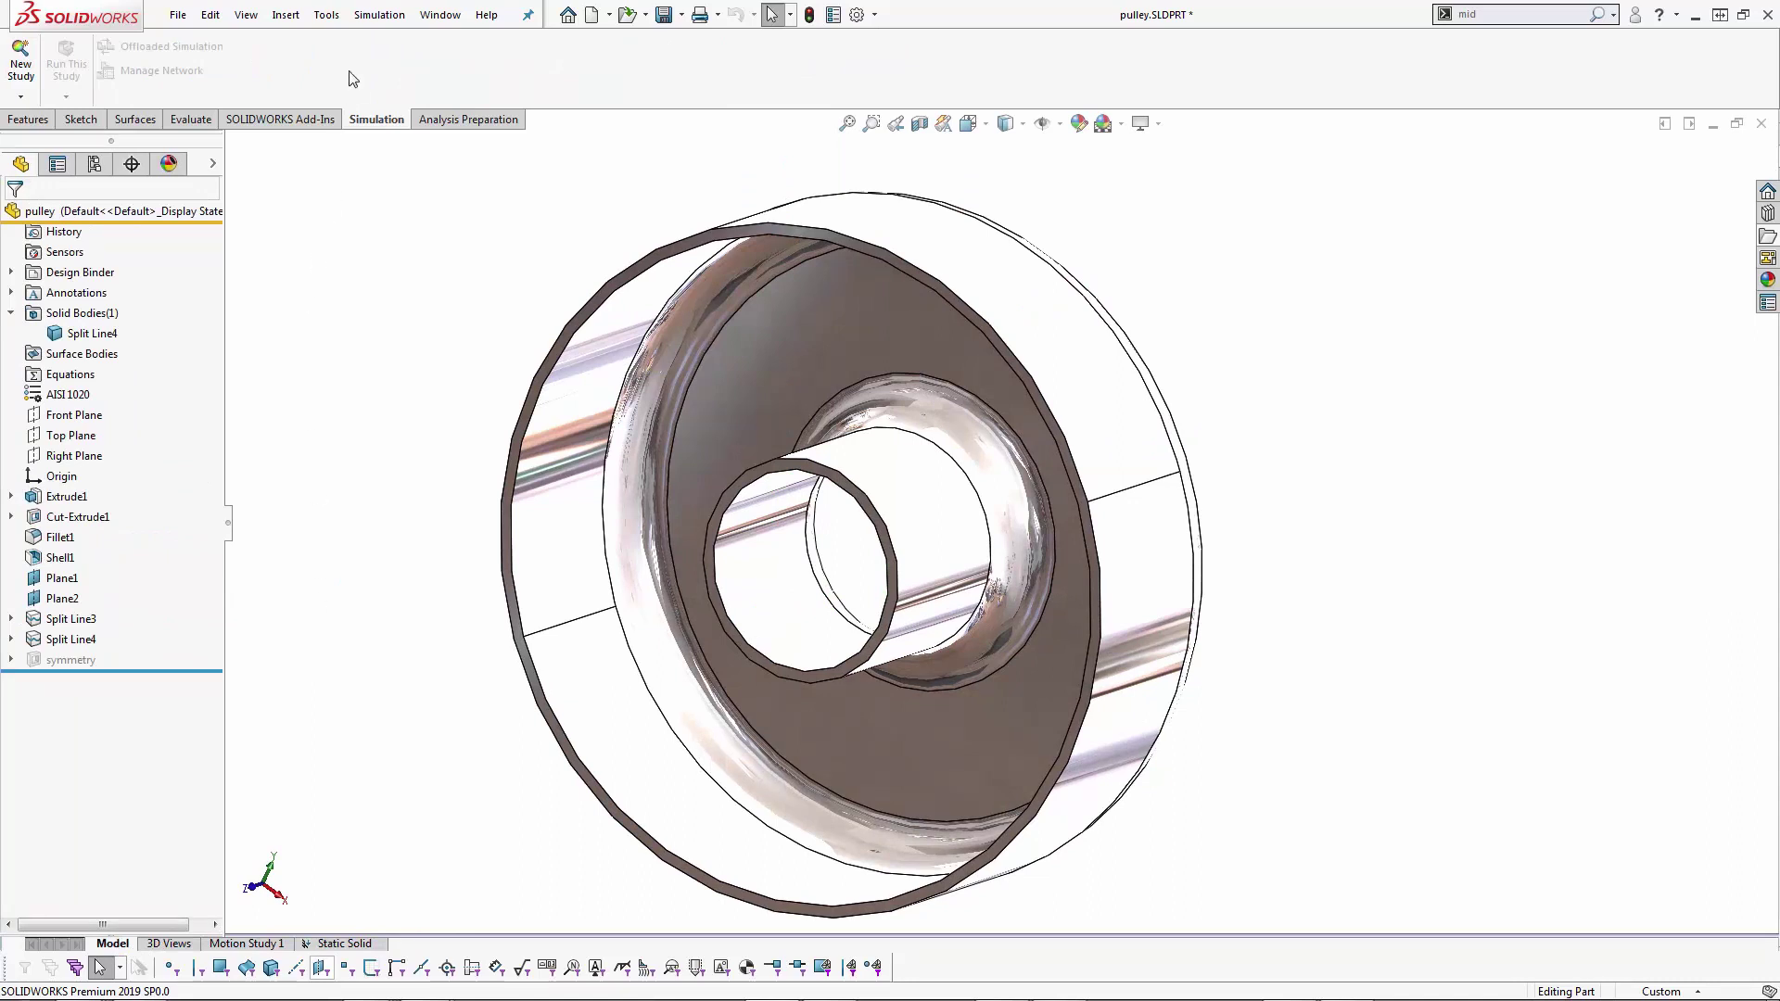
click(286, 14)
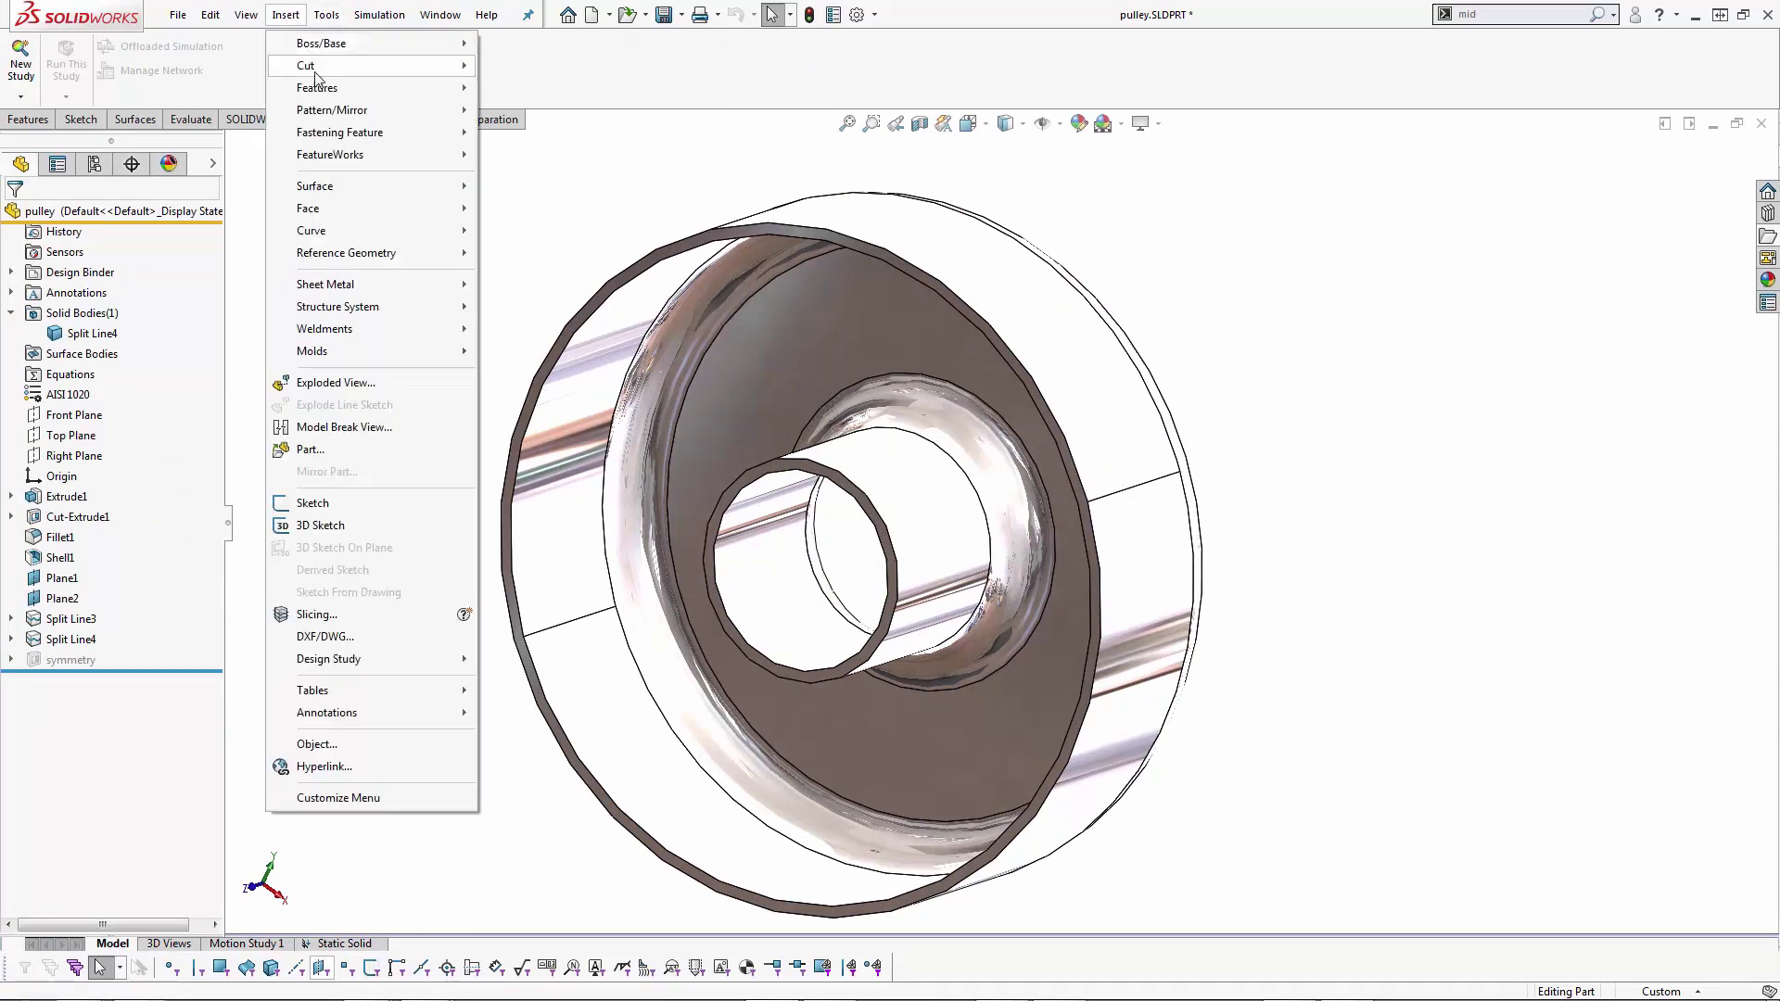
Create a Mid Surface at 50% position from the pulley's seven auto-found face pairs.
mouse_move(361, 186)
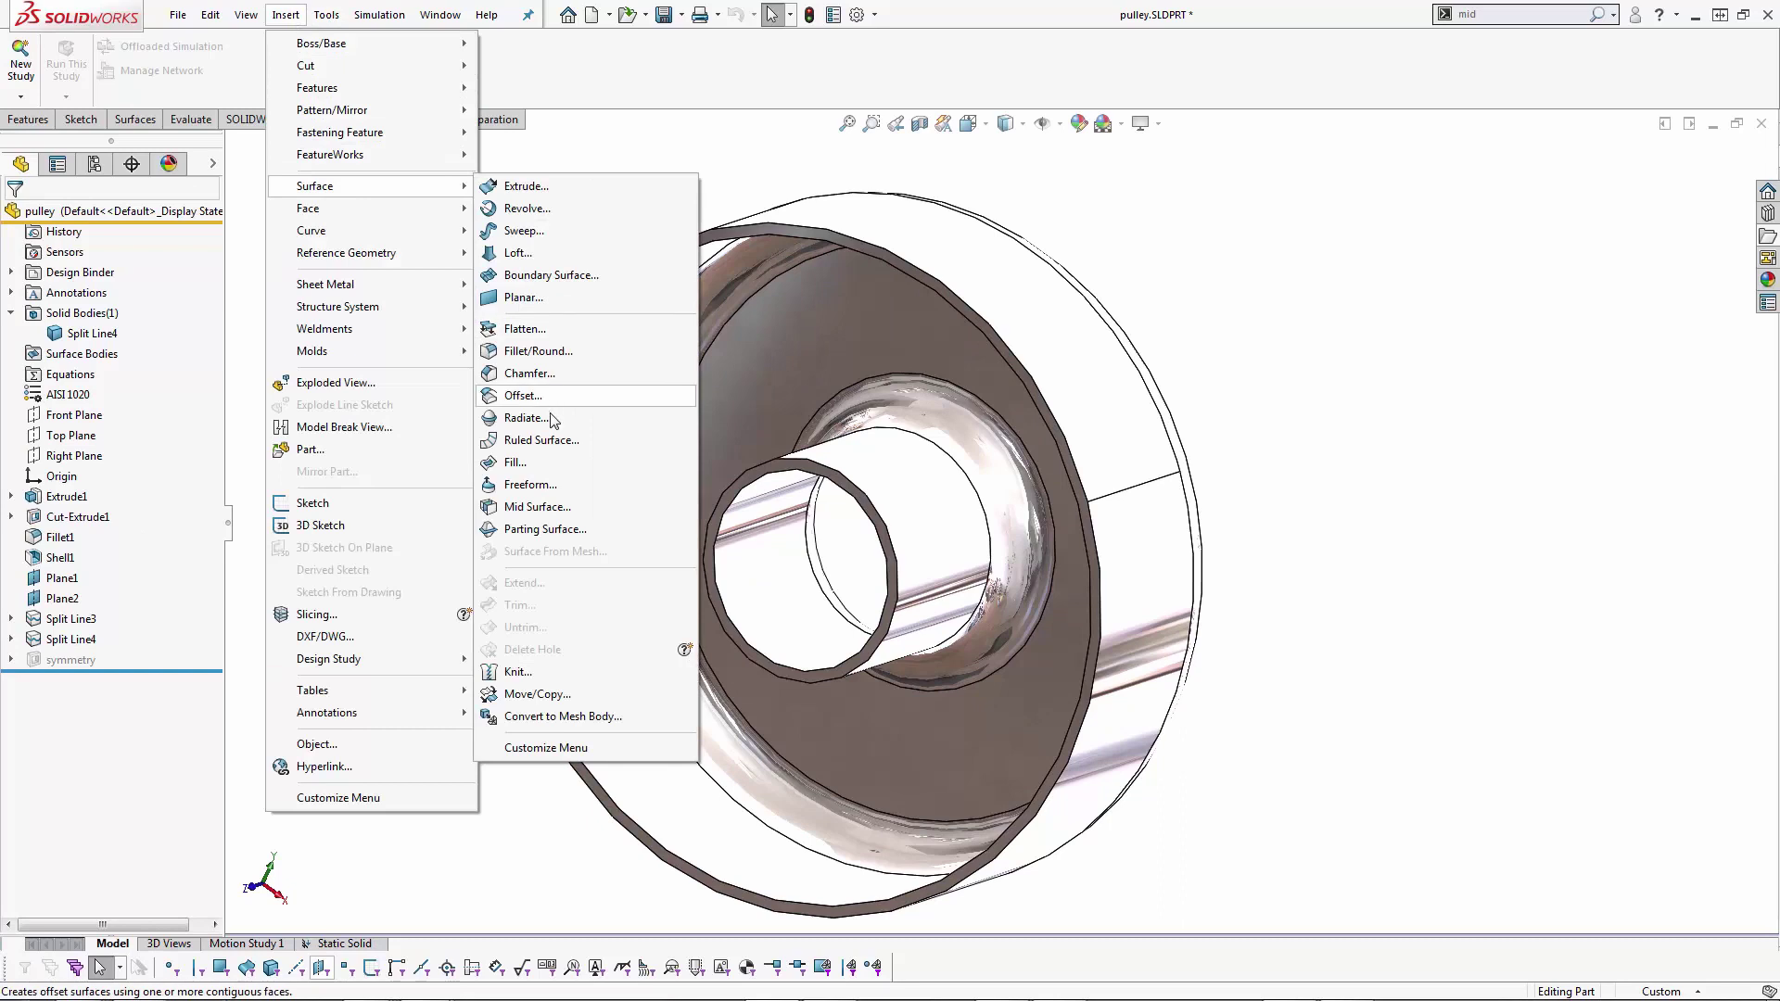
click(547, 508)
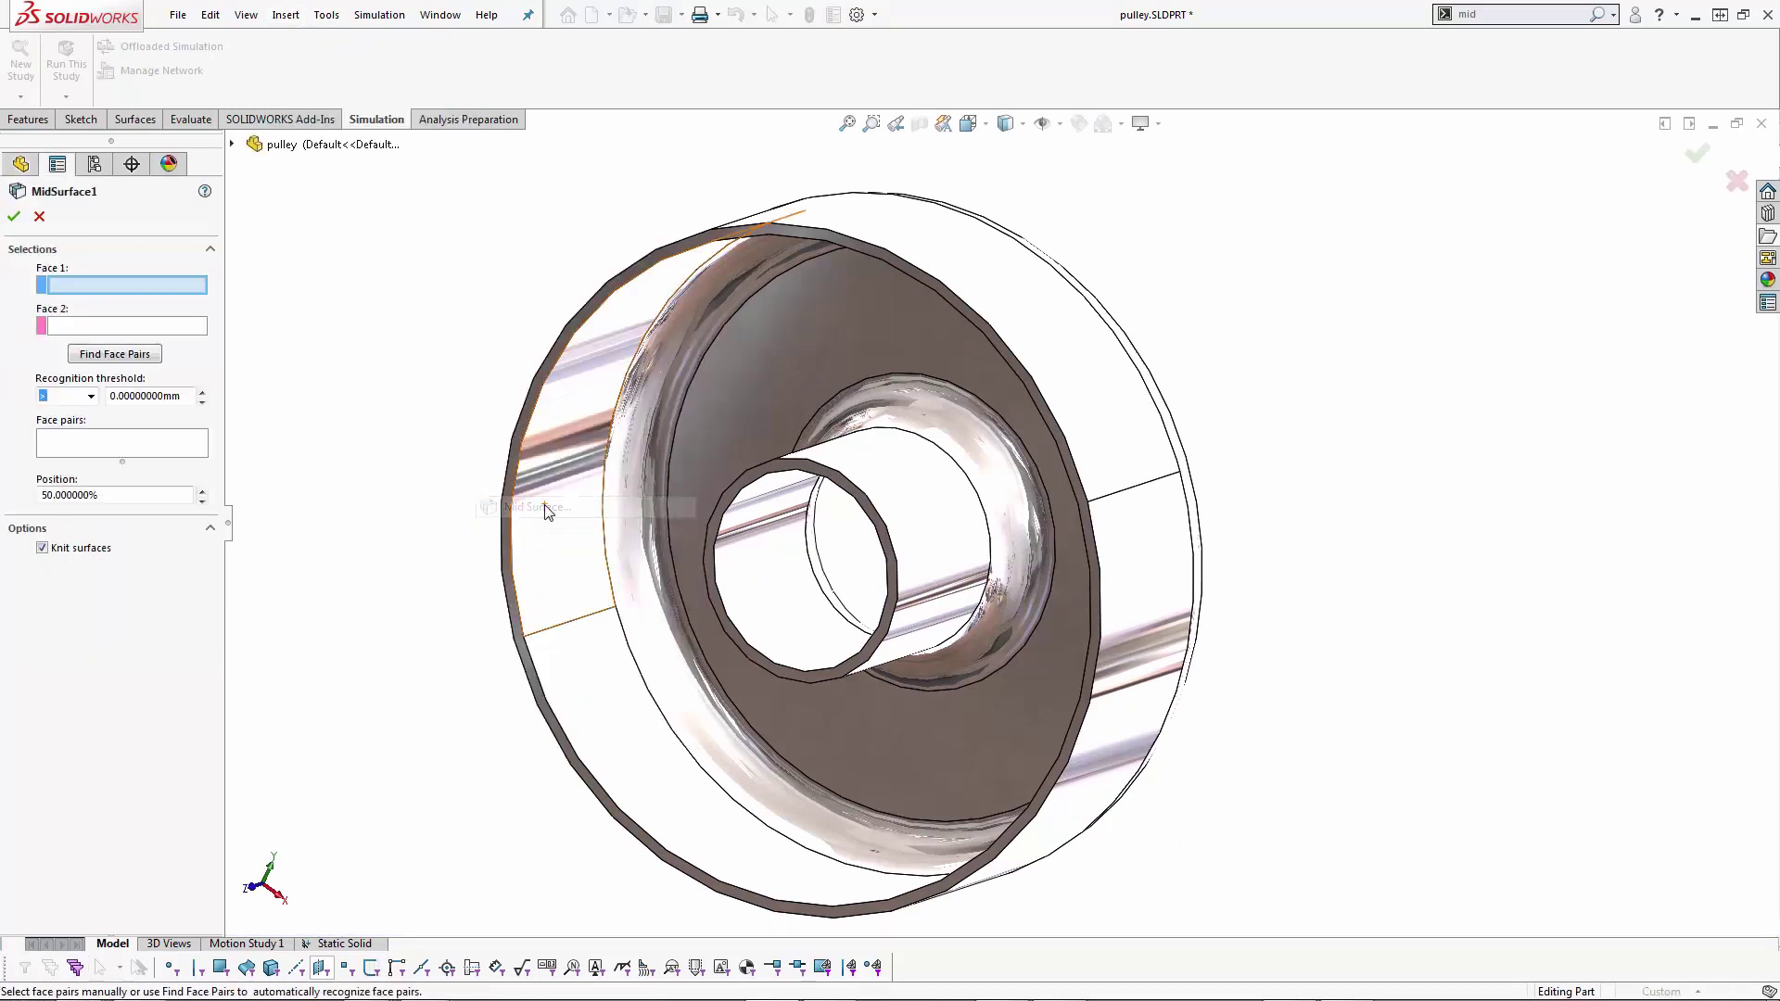
click(585, 401)
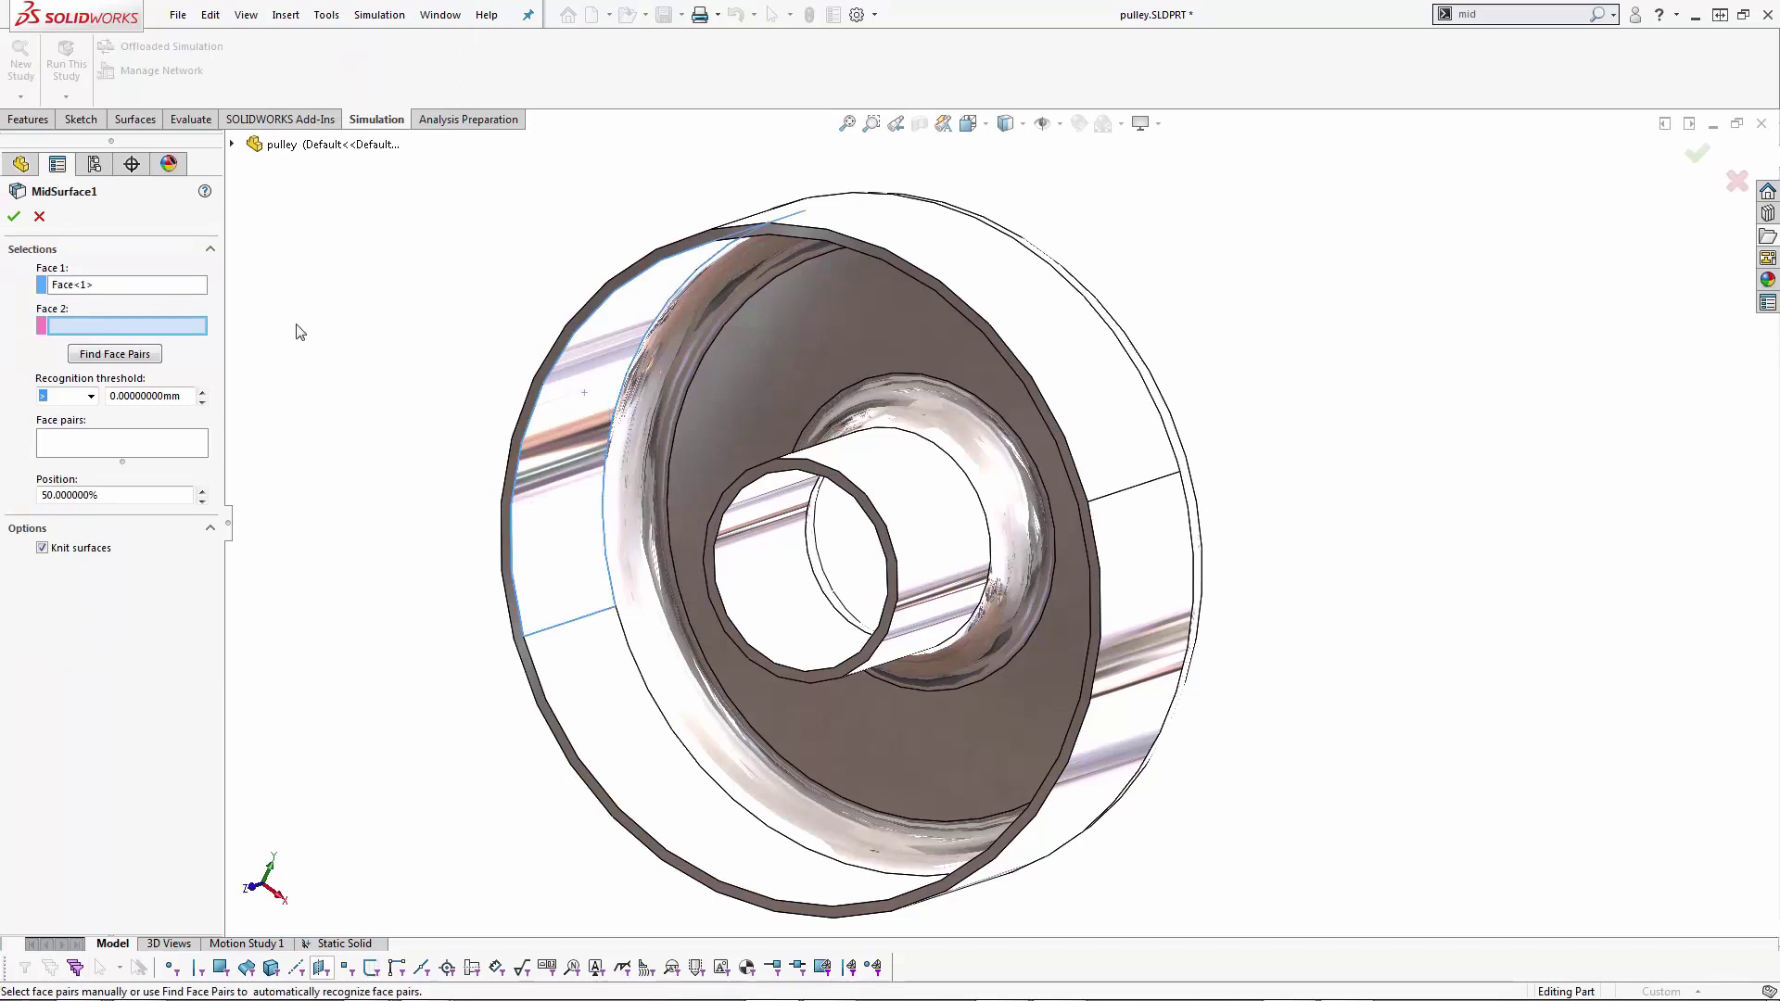
click(114, 354)
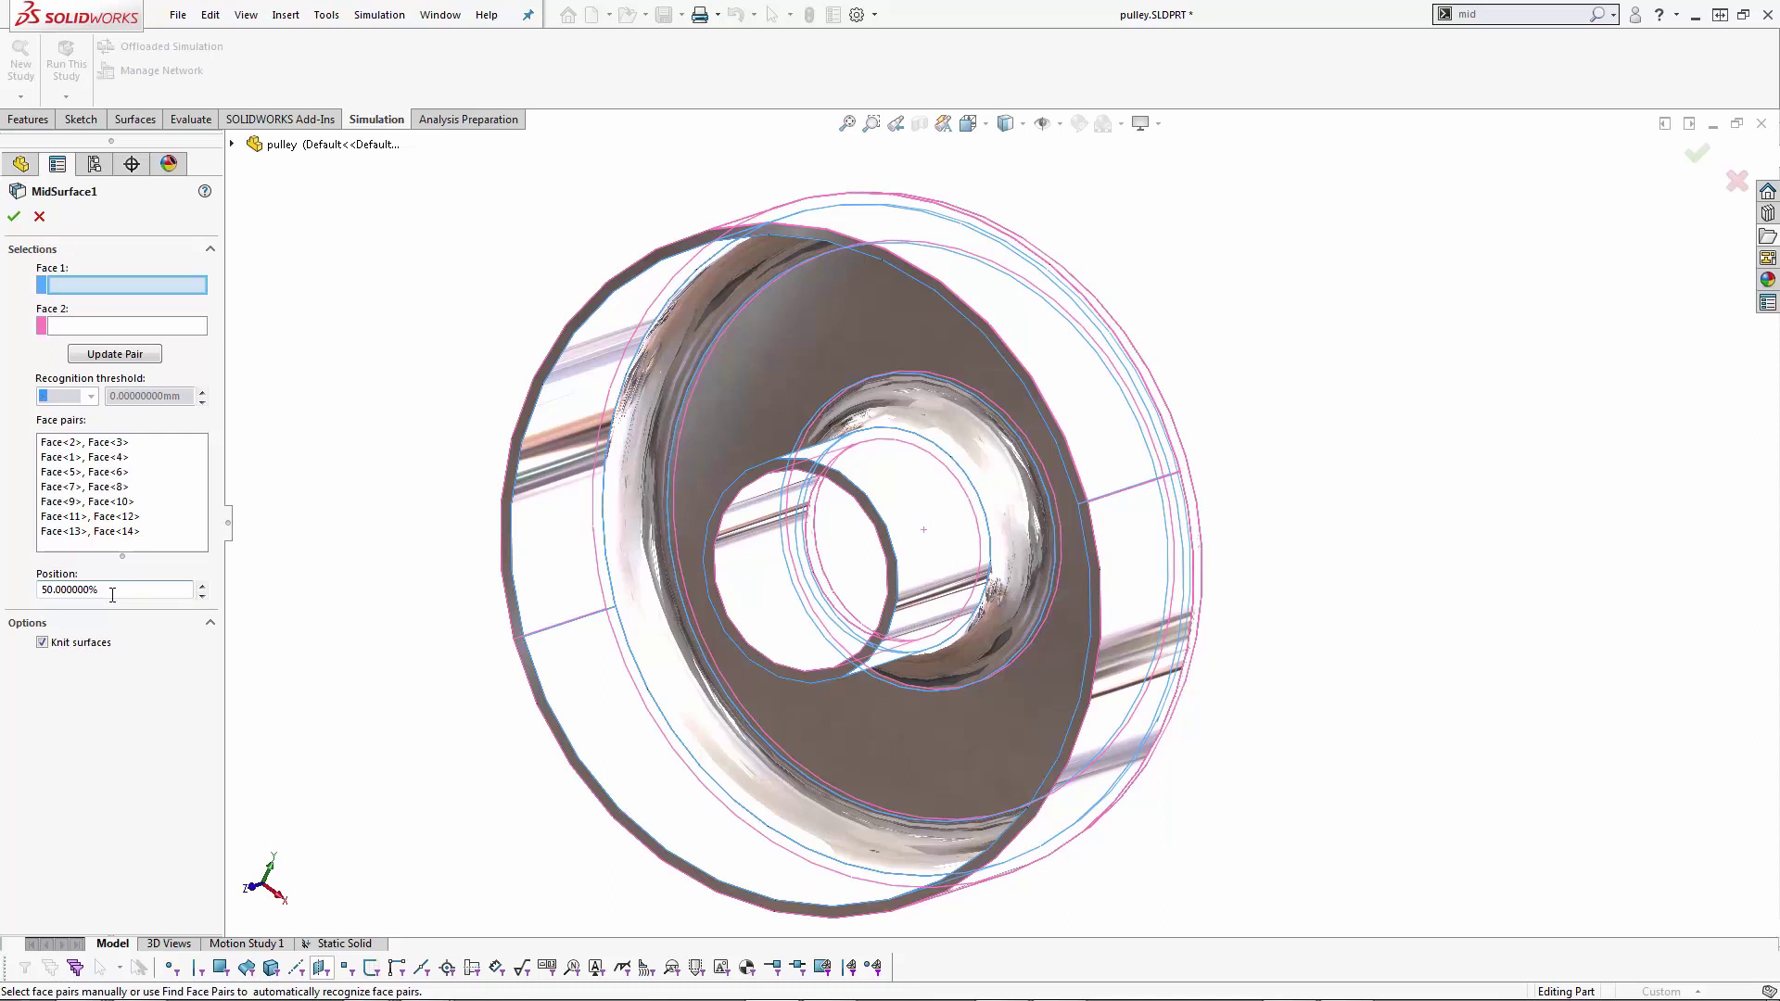
click(14, 216)
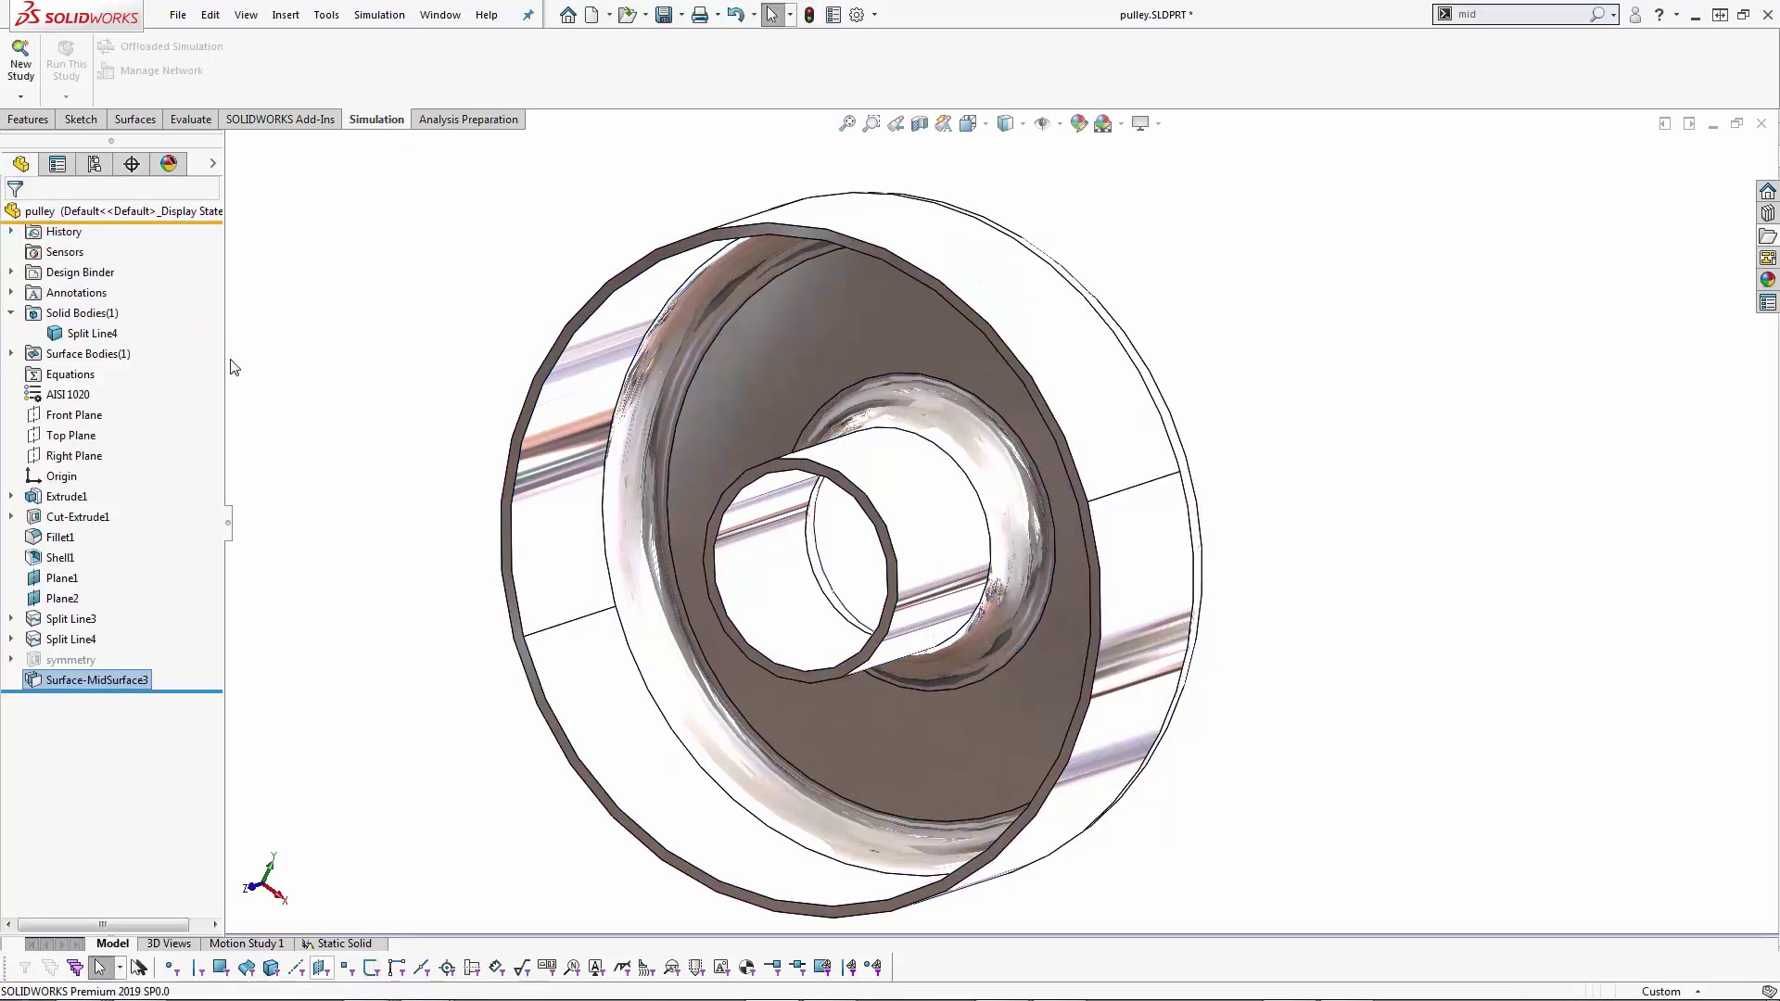
click(12, 353)
Hide the Split Line4 solid body so only the mid-surface remains visible.
right_click(80, 341)
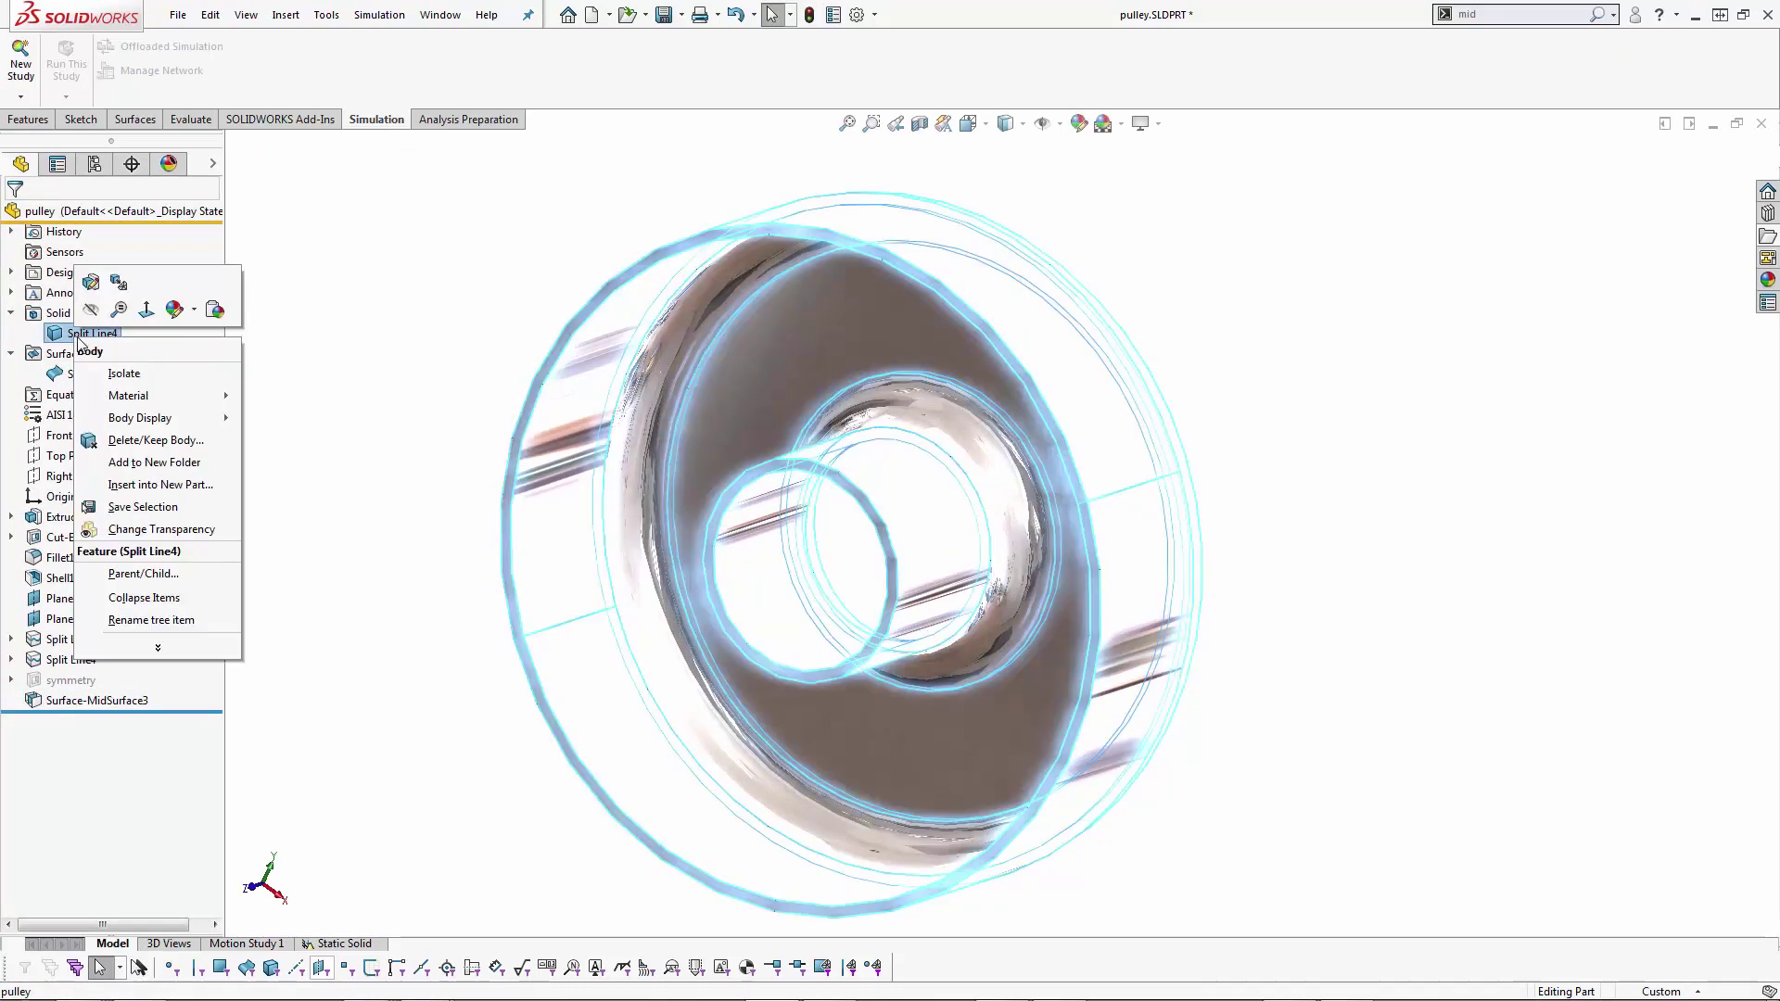
click(306, 385)
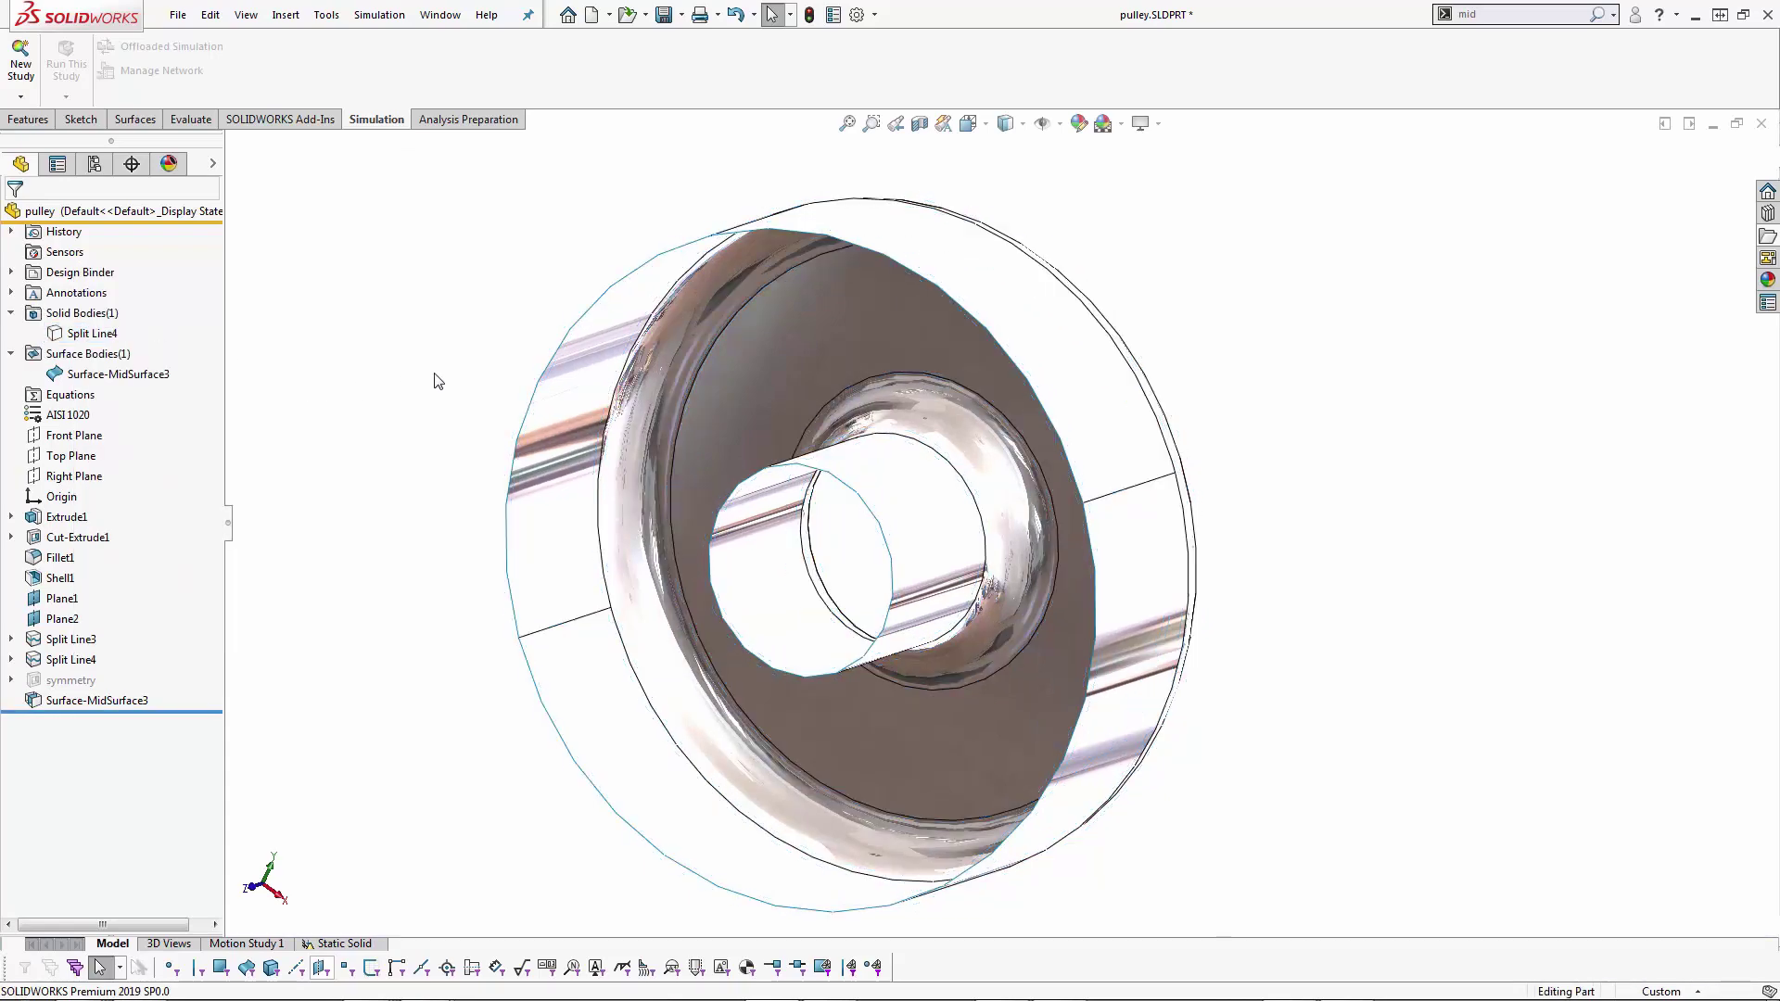
scroll(1310, 560, down, 2)
scroll(1310, 560, up, 2)
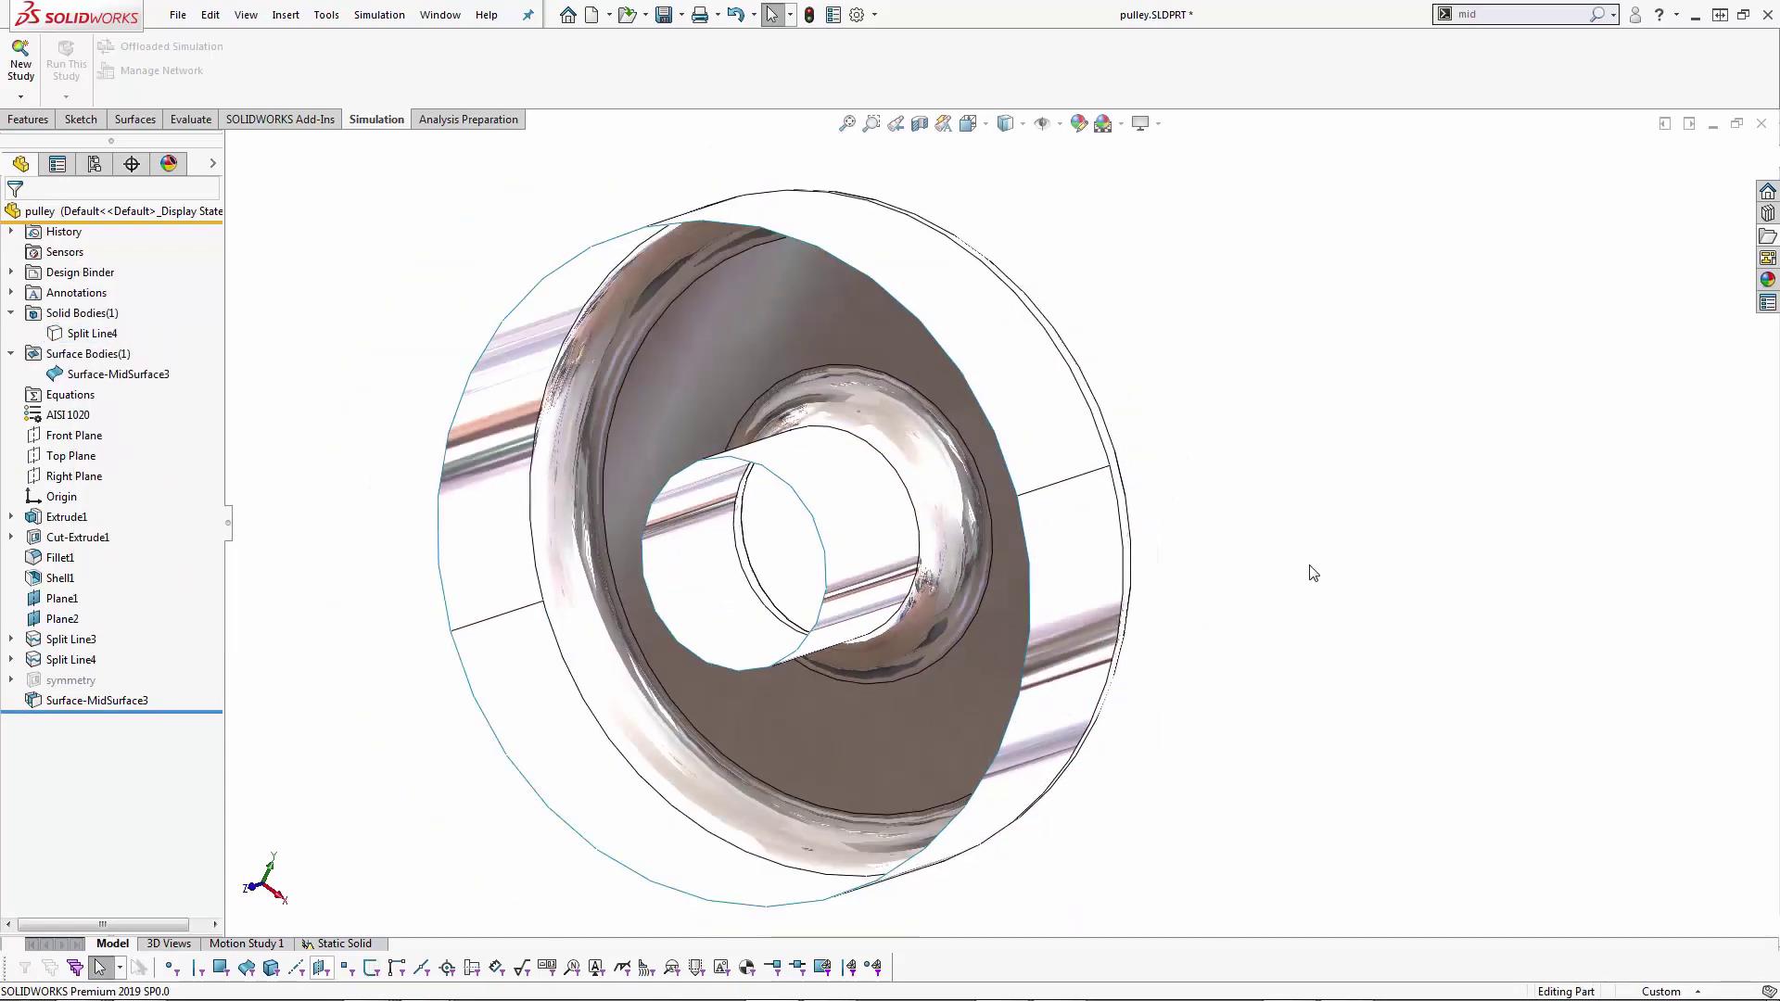
Create a new static study named 'Static Surface' and expand the pulley's bodies.
click(20, 67)
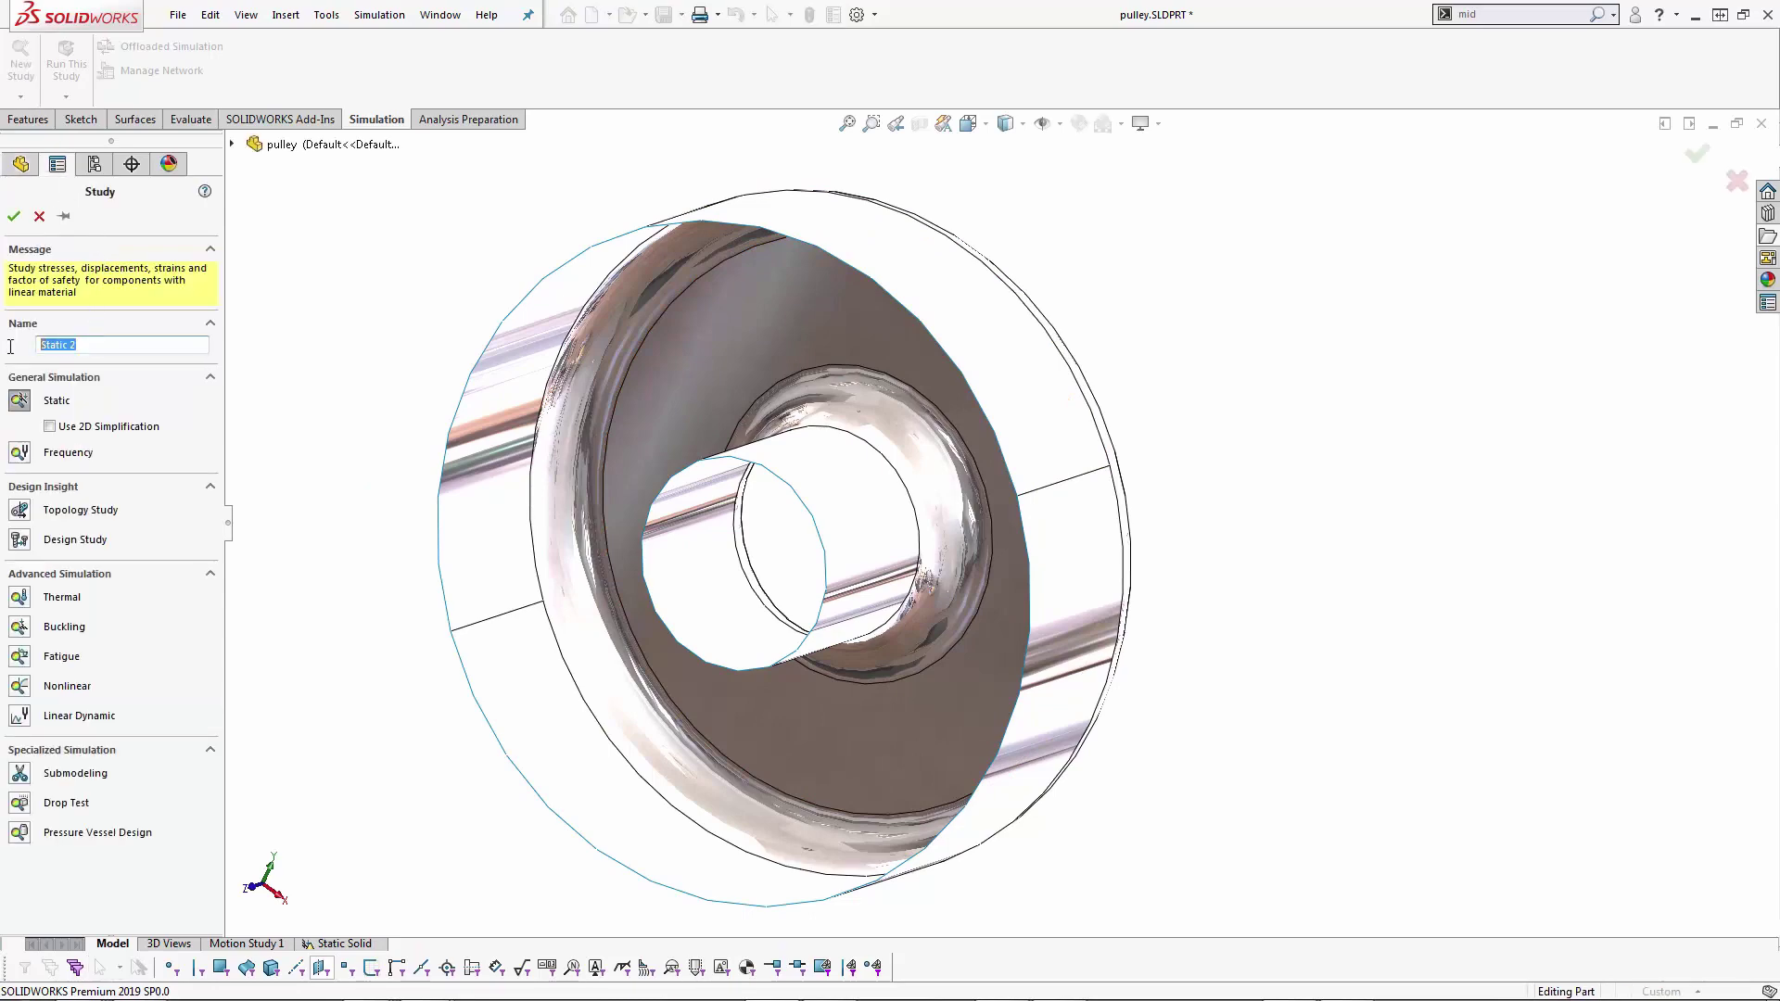
text(Static Surface)
key(Return)
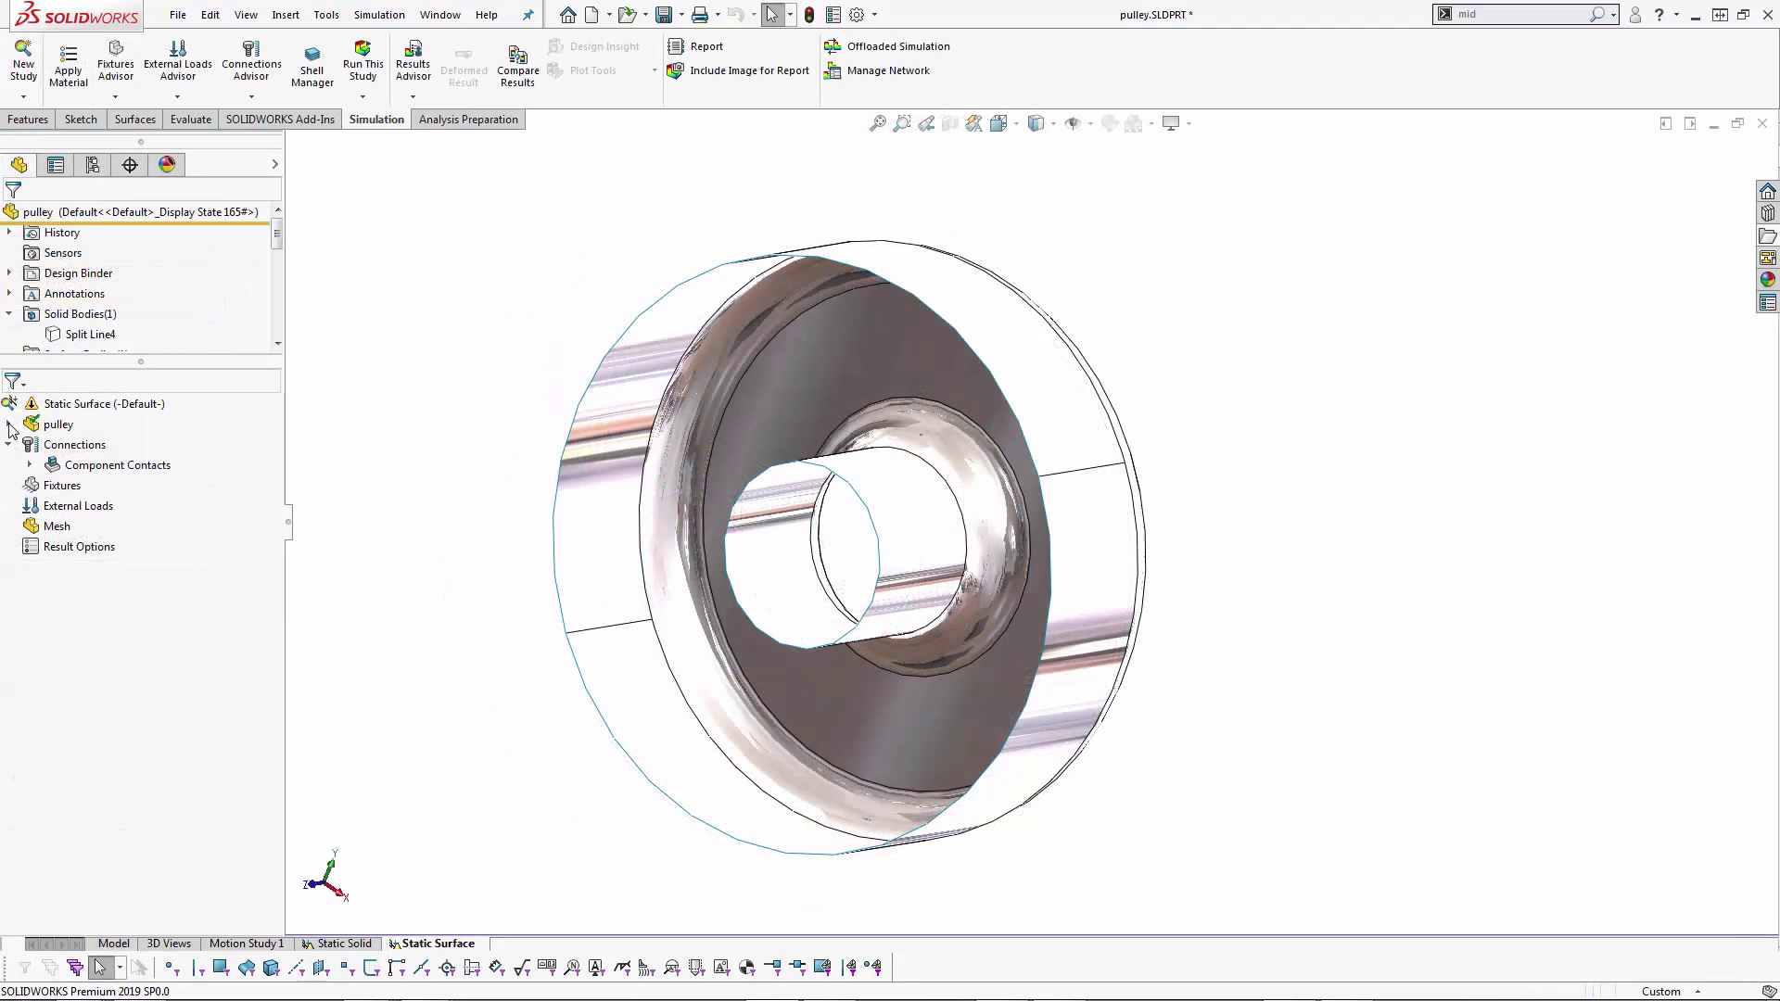
click(10, 425)
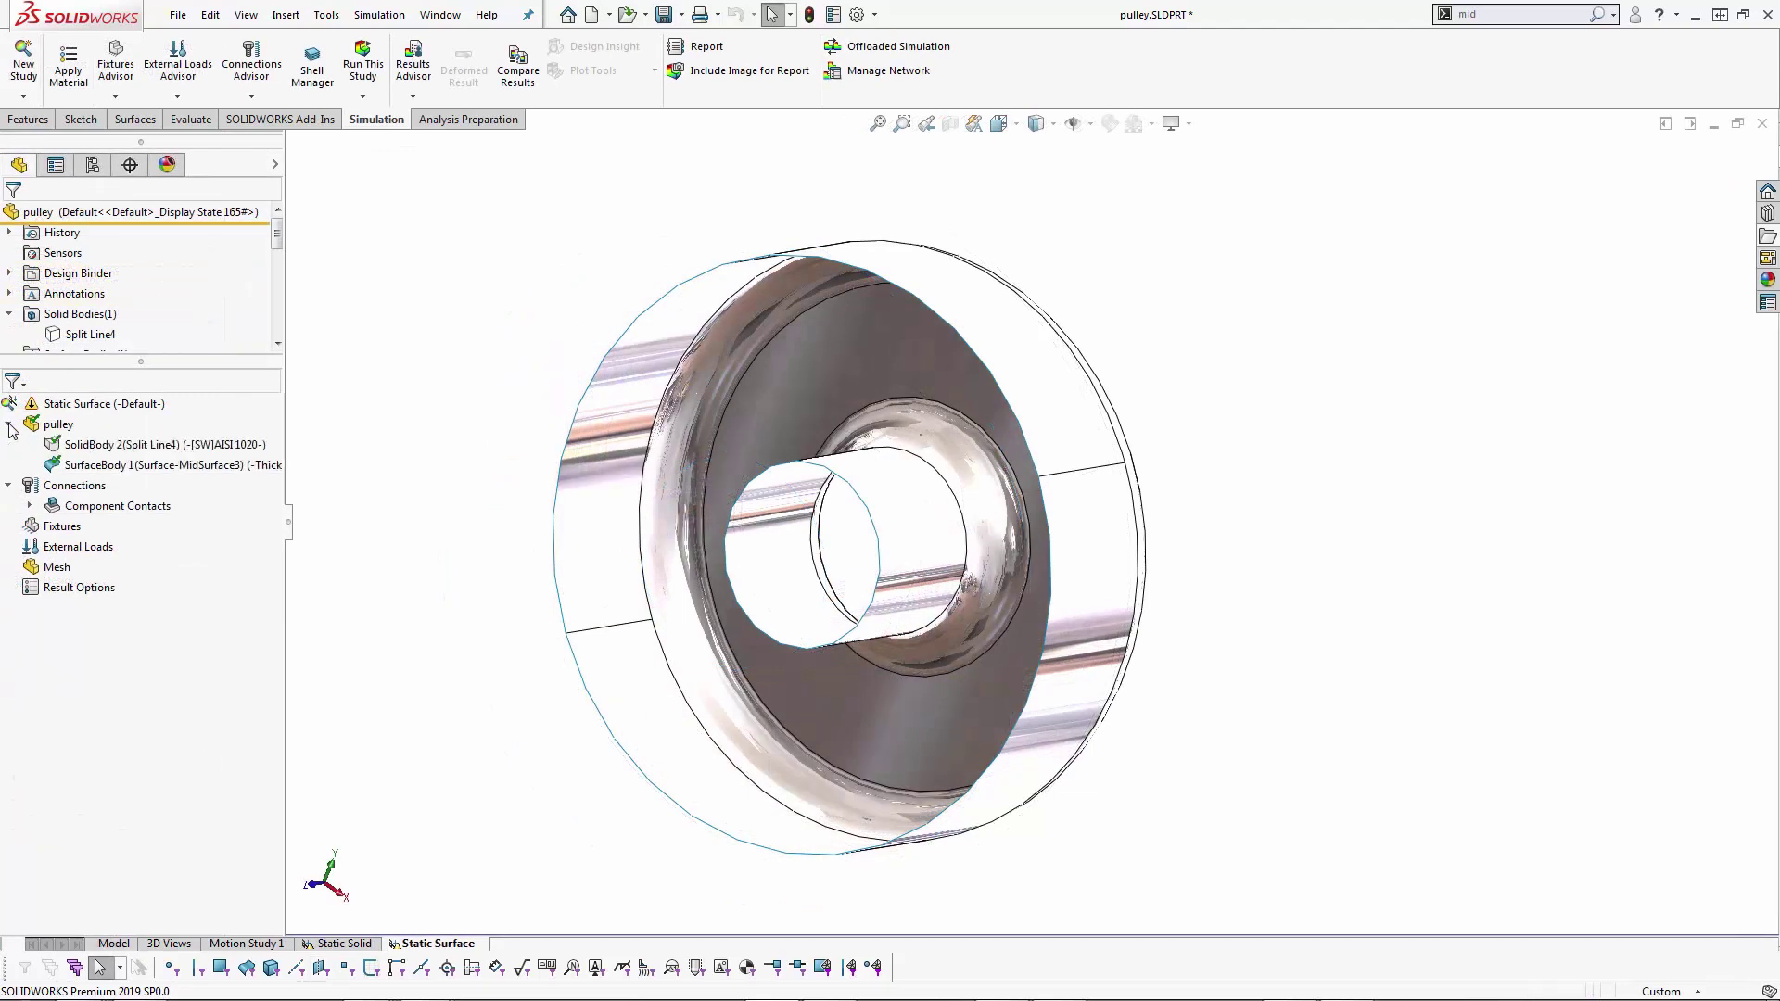
Exclude SolidBody 2 from analysis and apply Plain Carbon Steel to SurfaceBody 1.
right_click(85, 447)
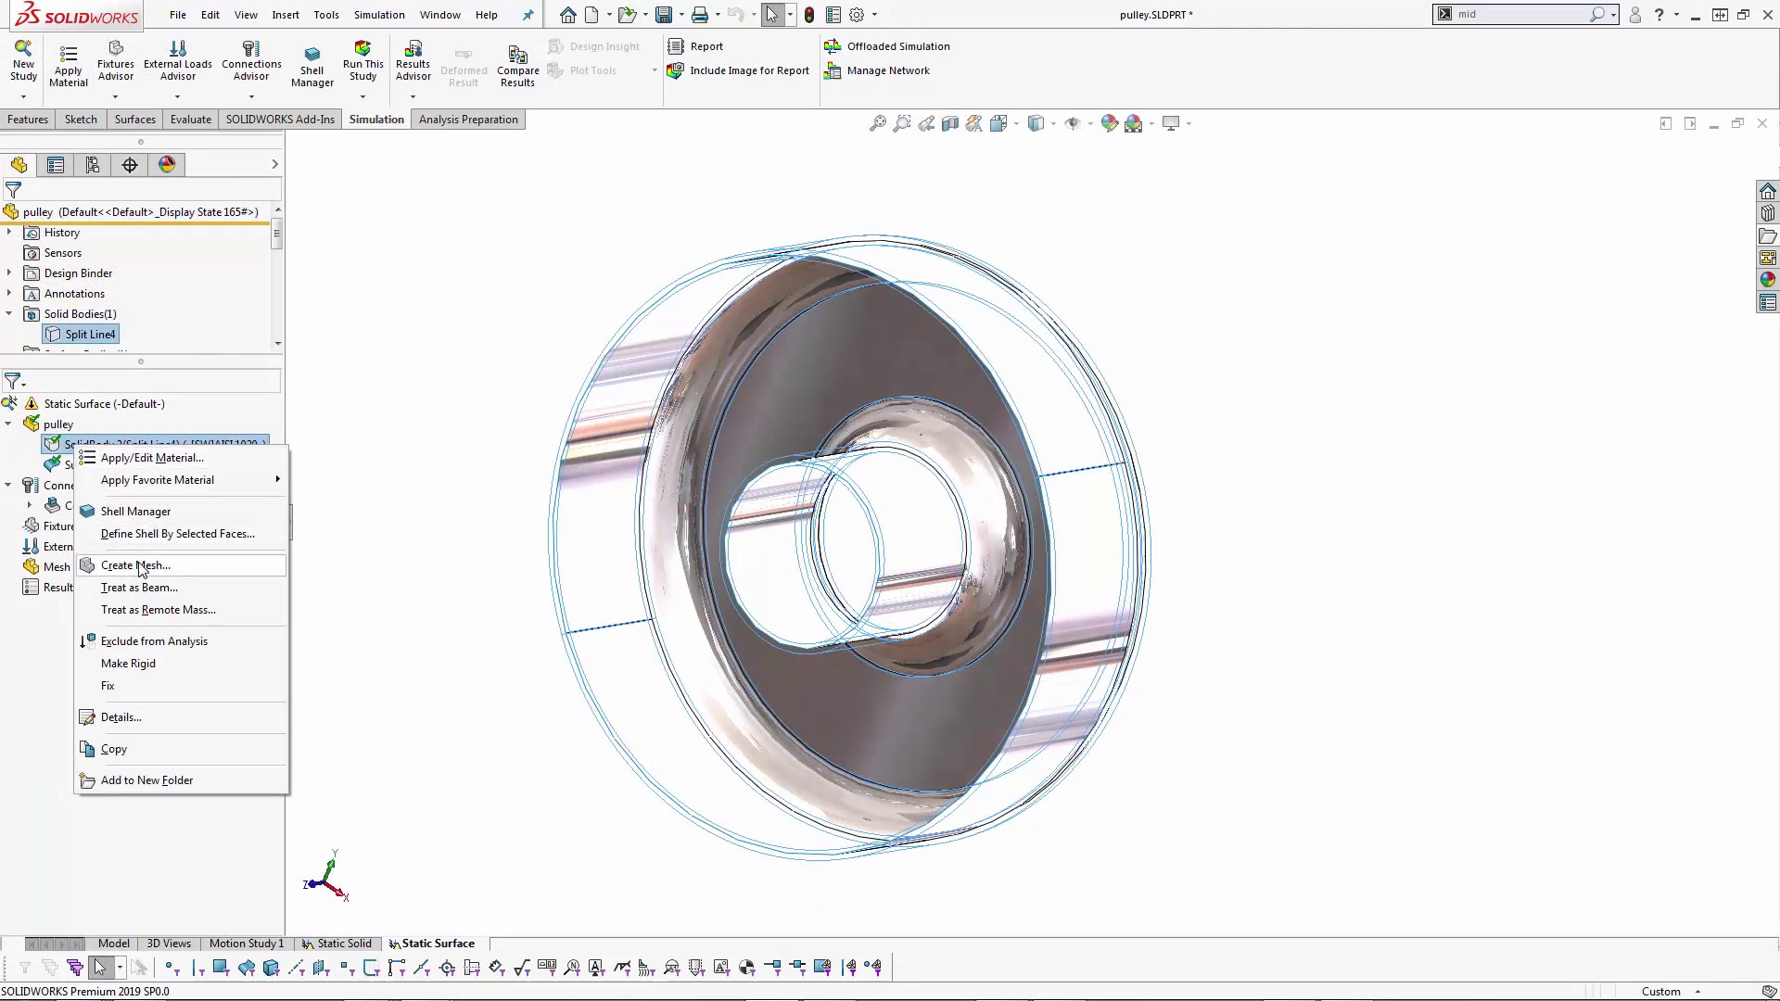
click(146, 644)
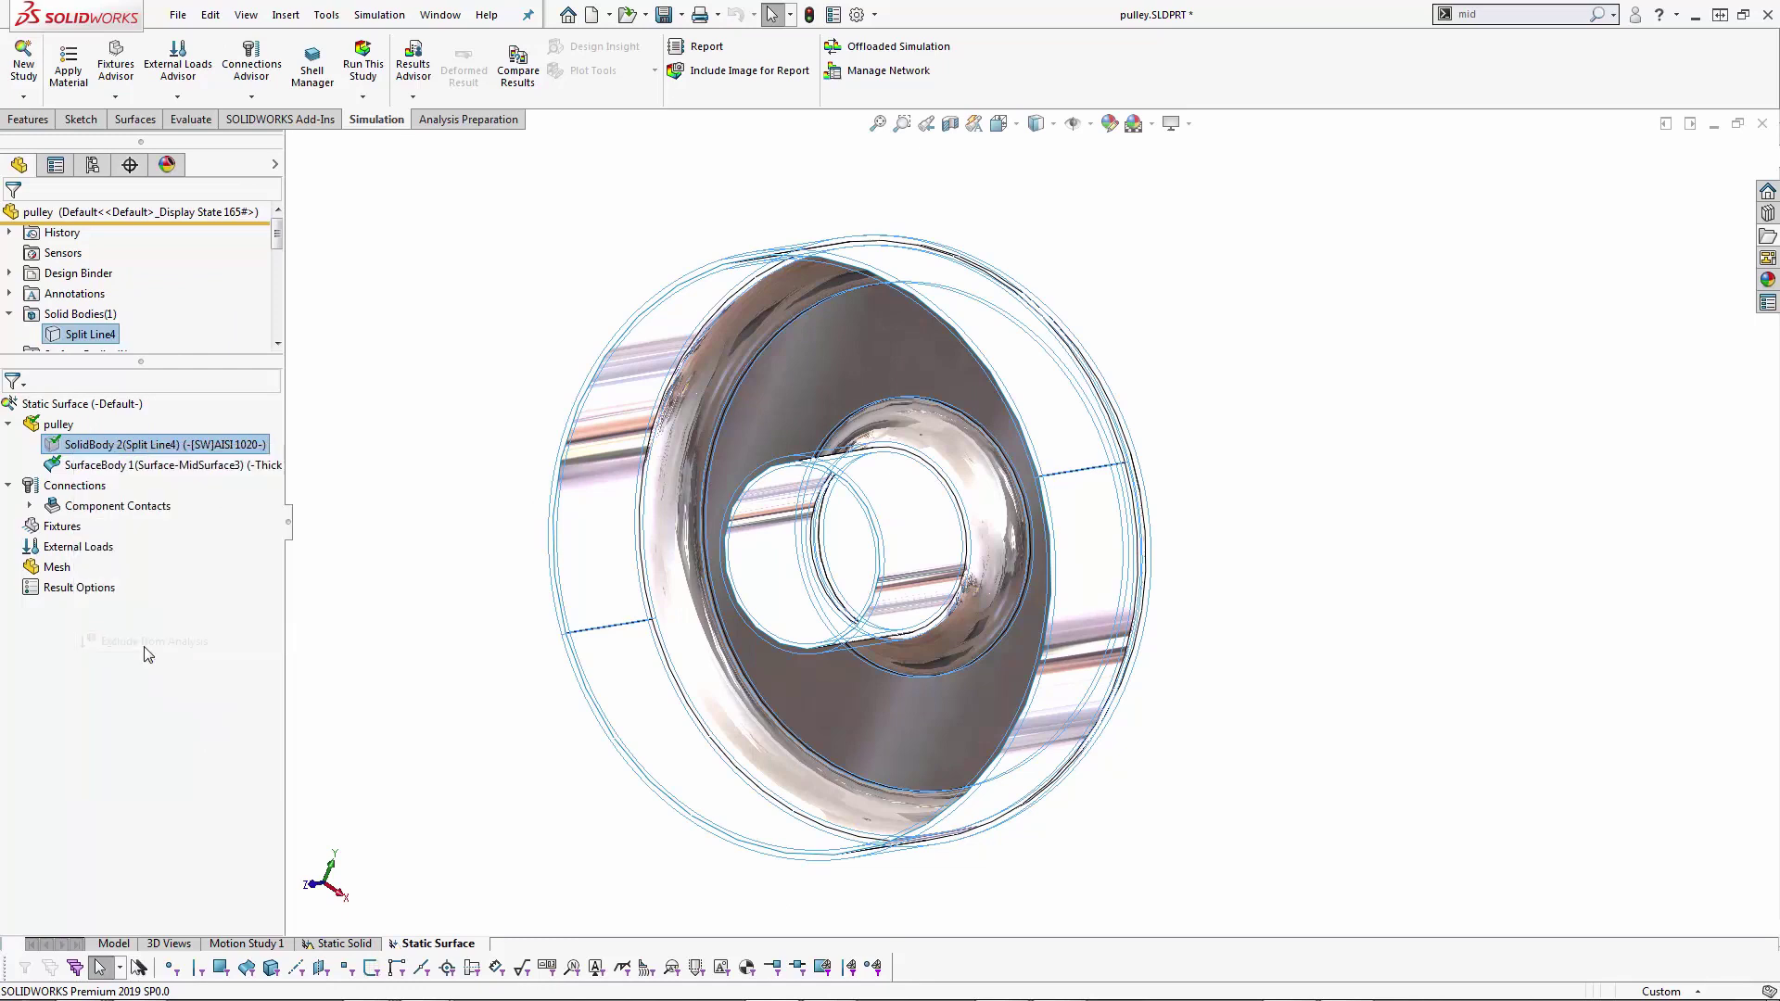
right_click(221, 472)
mouse_move(318, 510)
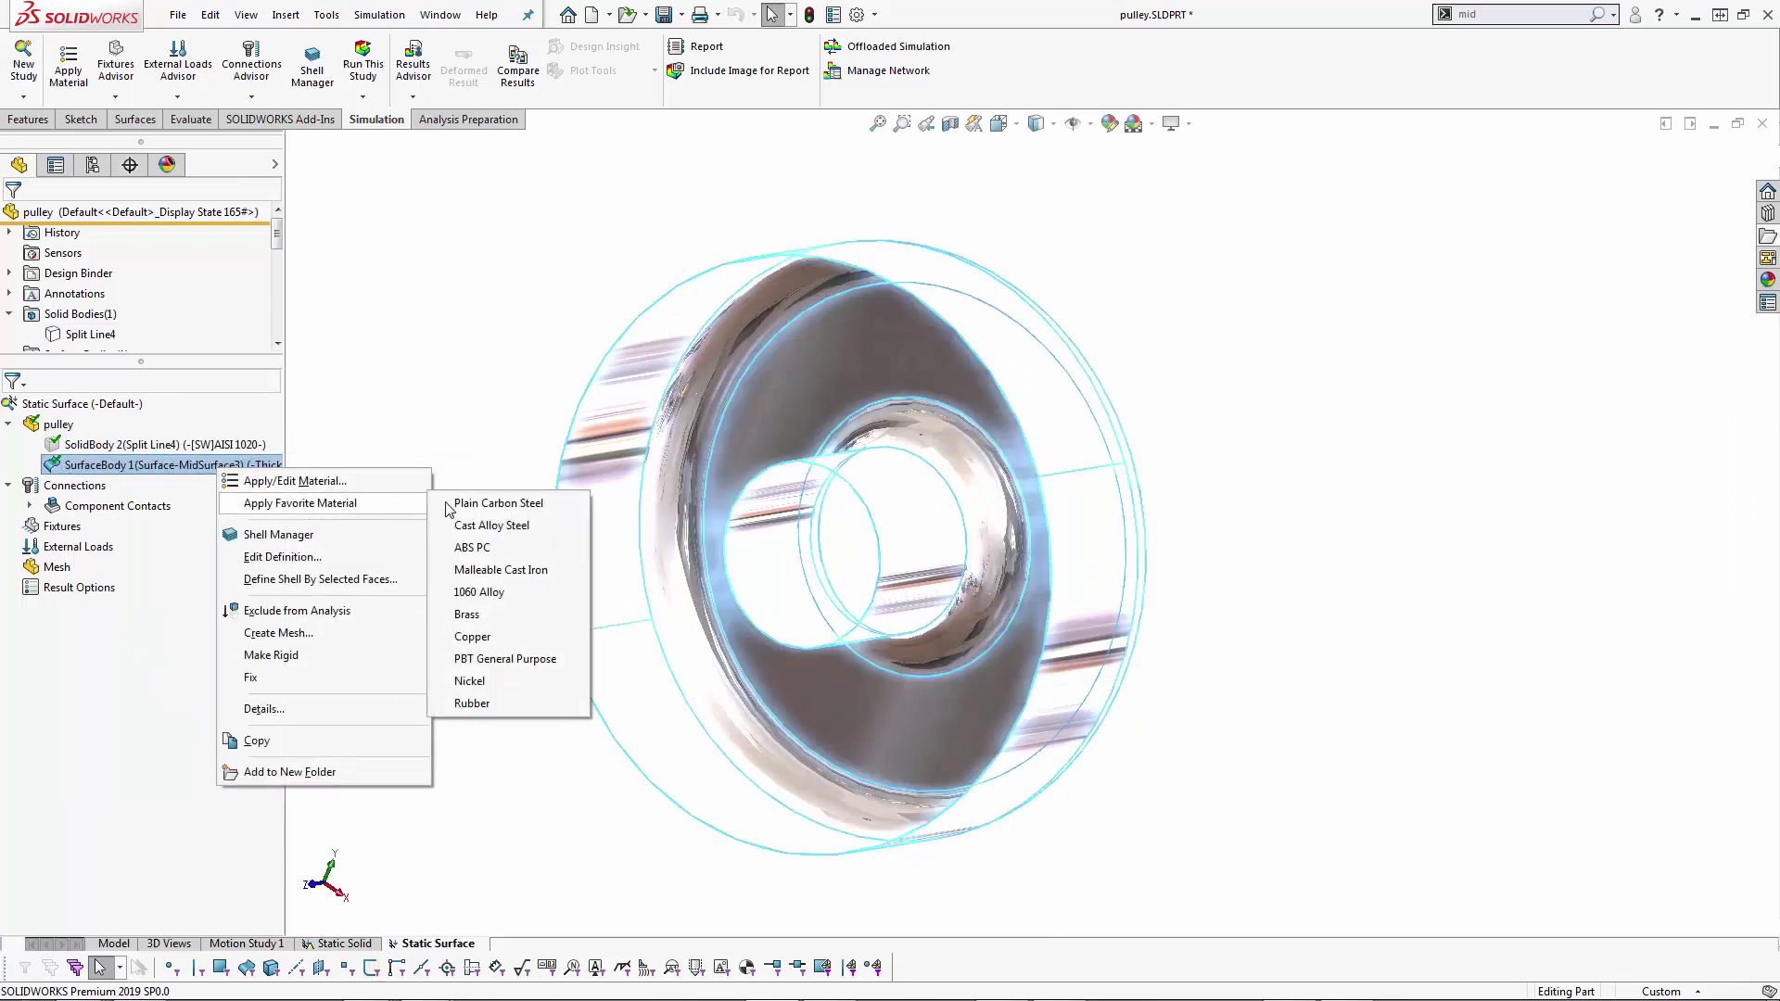
click(482, 505)
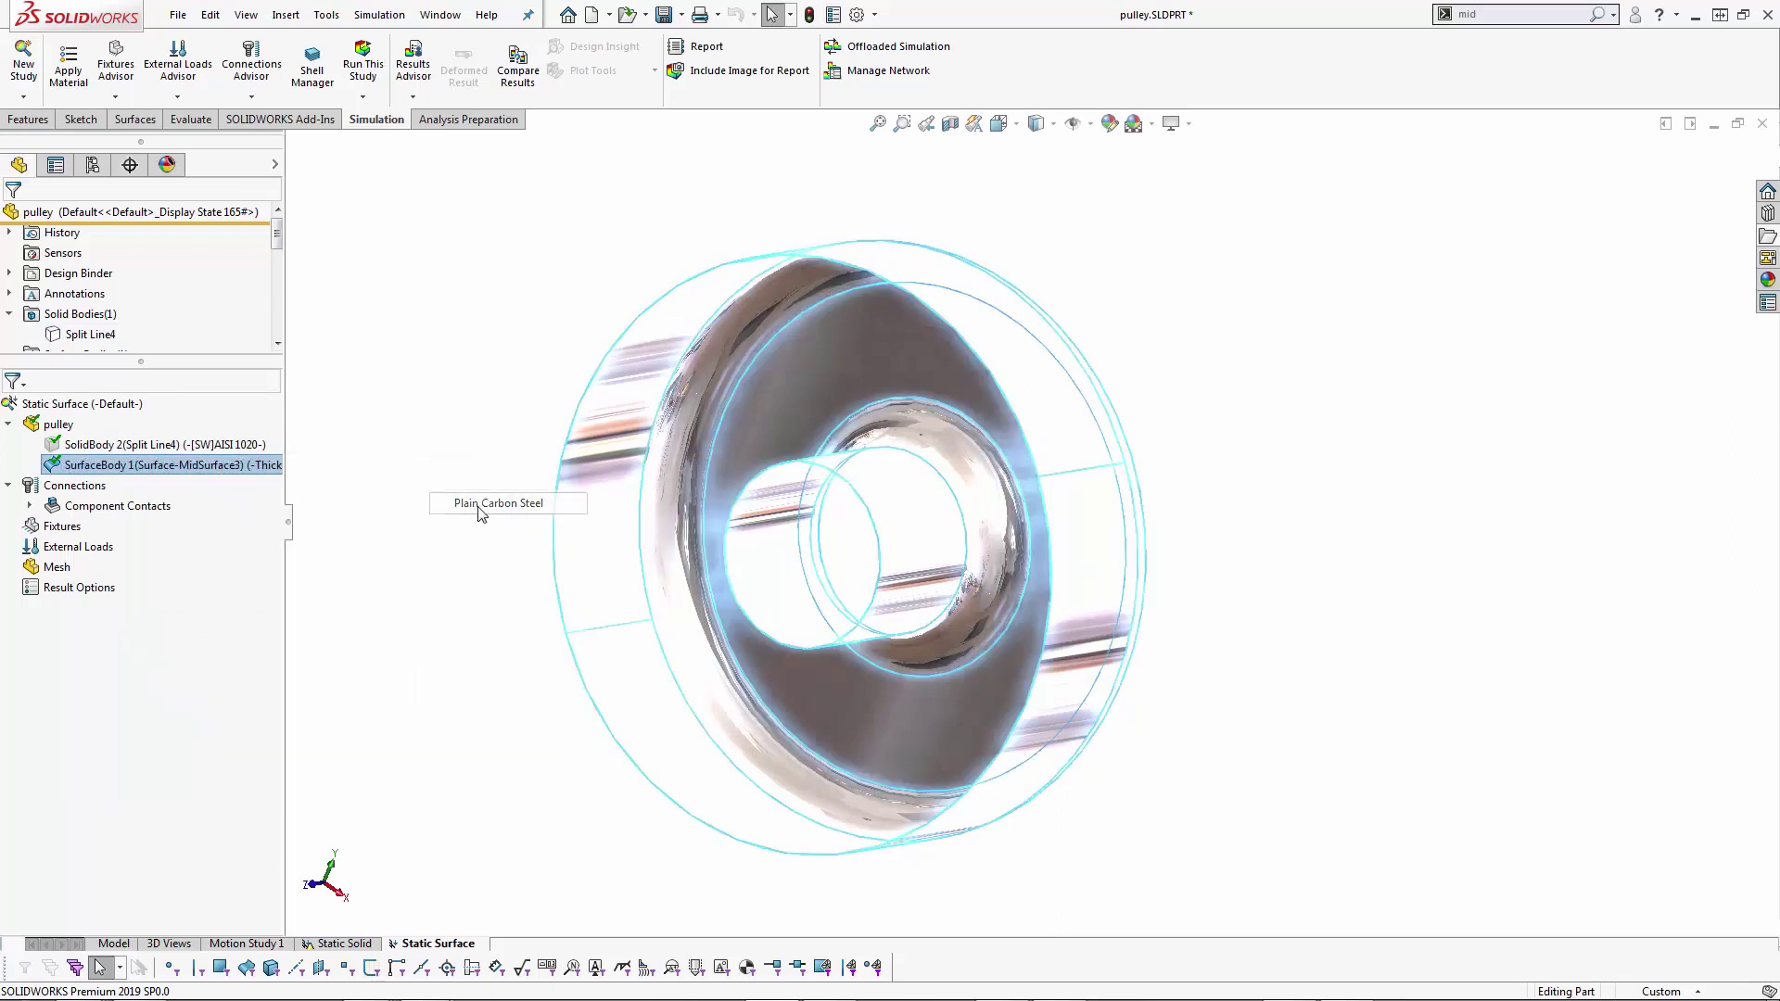
right_click(233, 471)
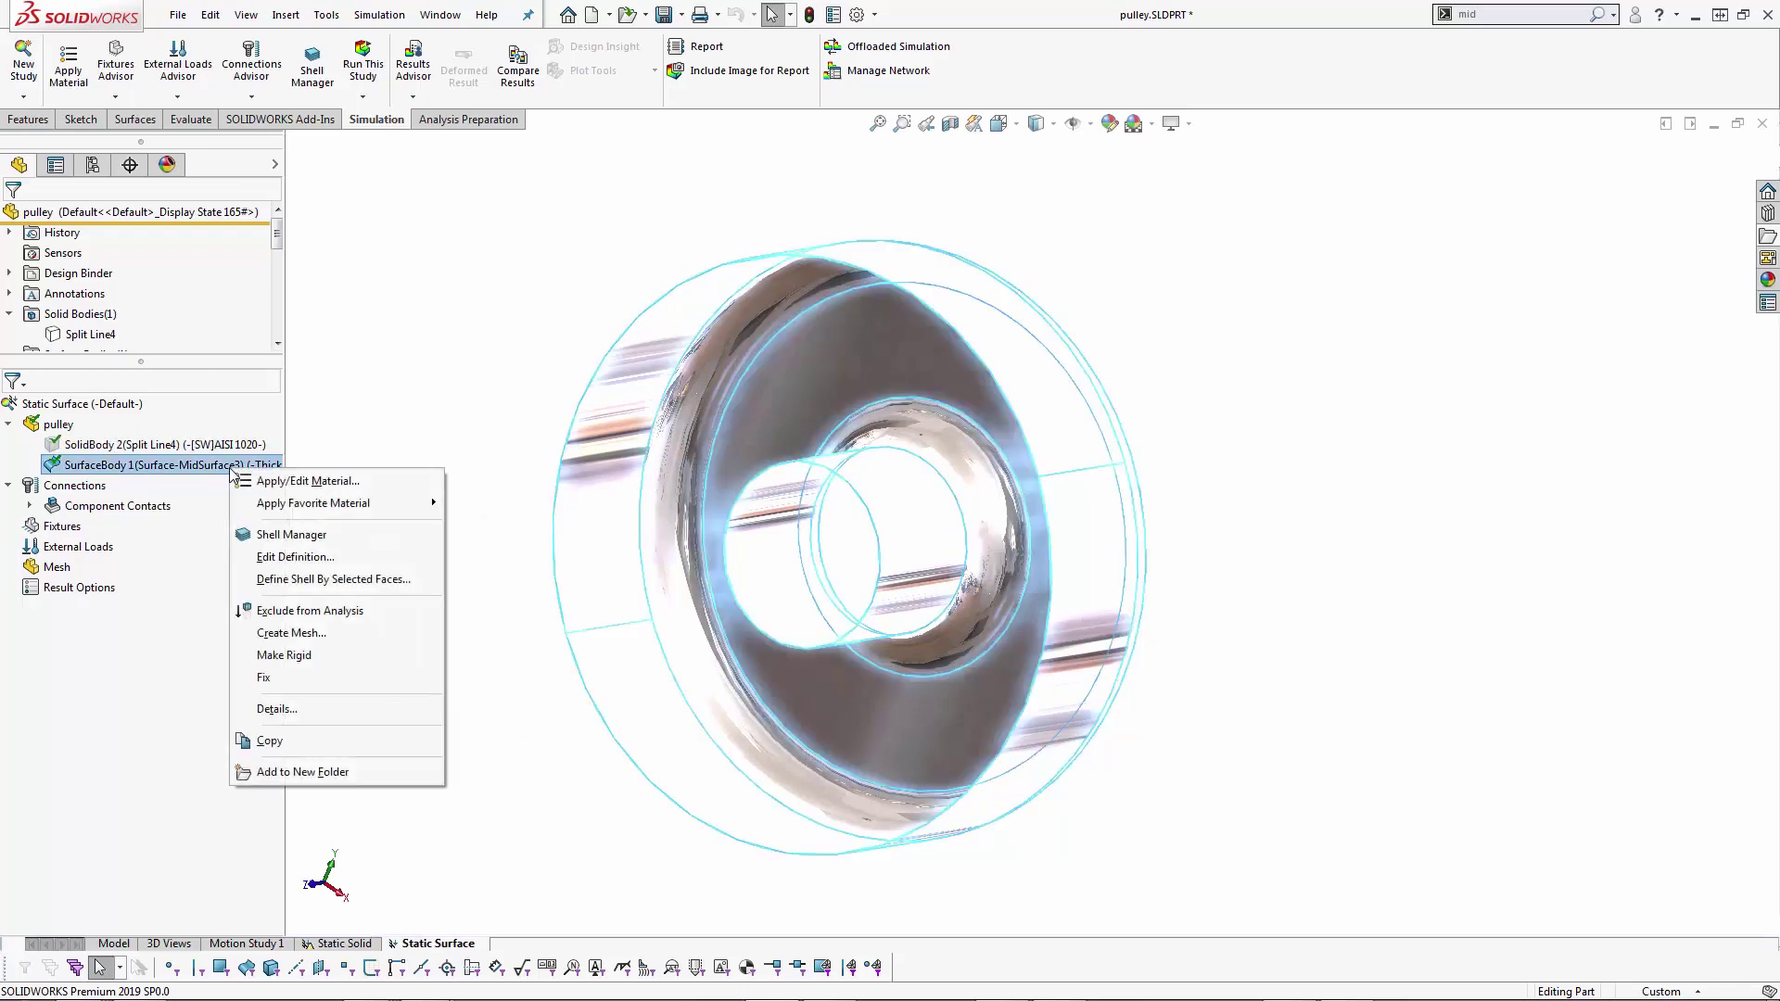
Define SurfaceBody 1 as a 2 mm thin shell offset at its middle surface.
click(295, 557)
double_click(127, 337)
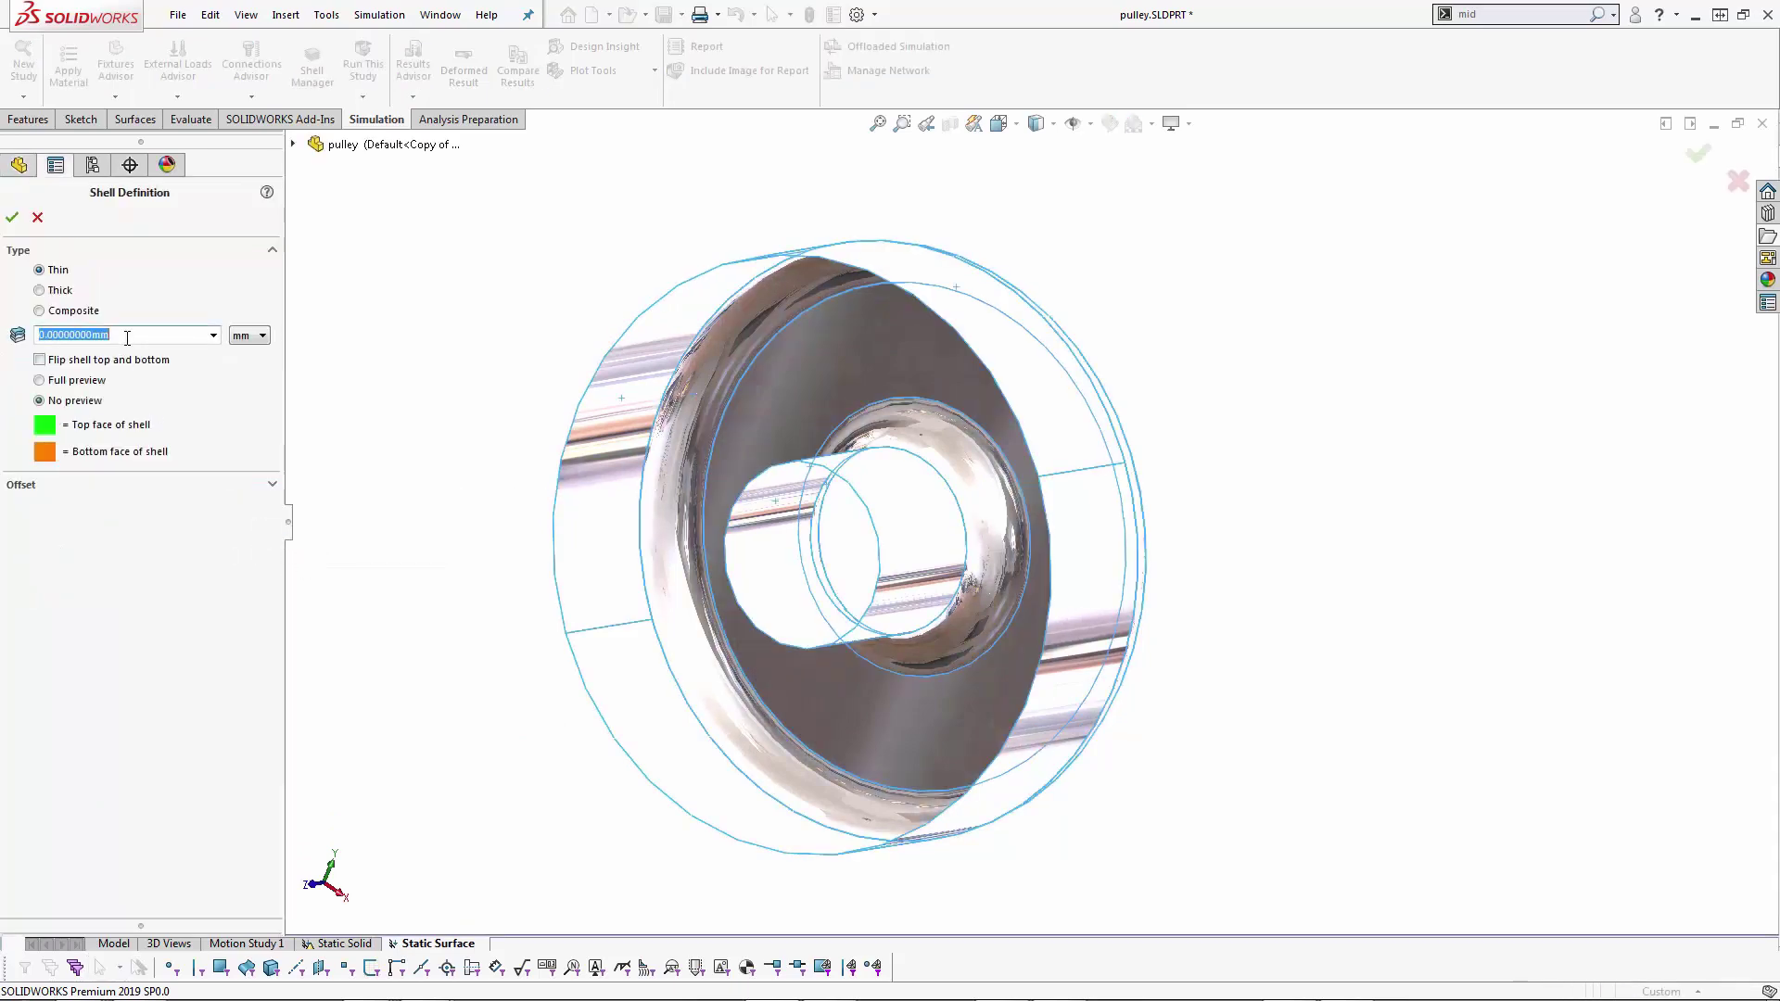
text(2)
key(Return)
click(124, 489)
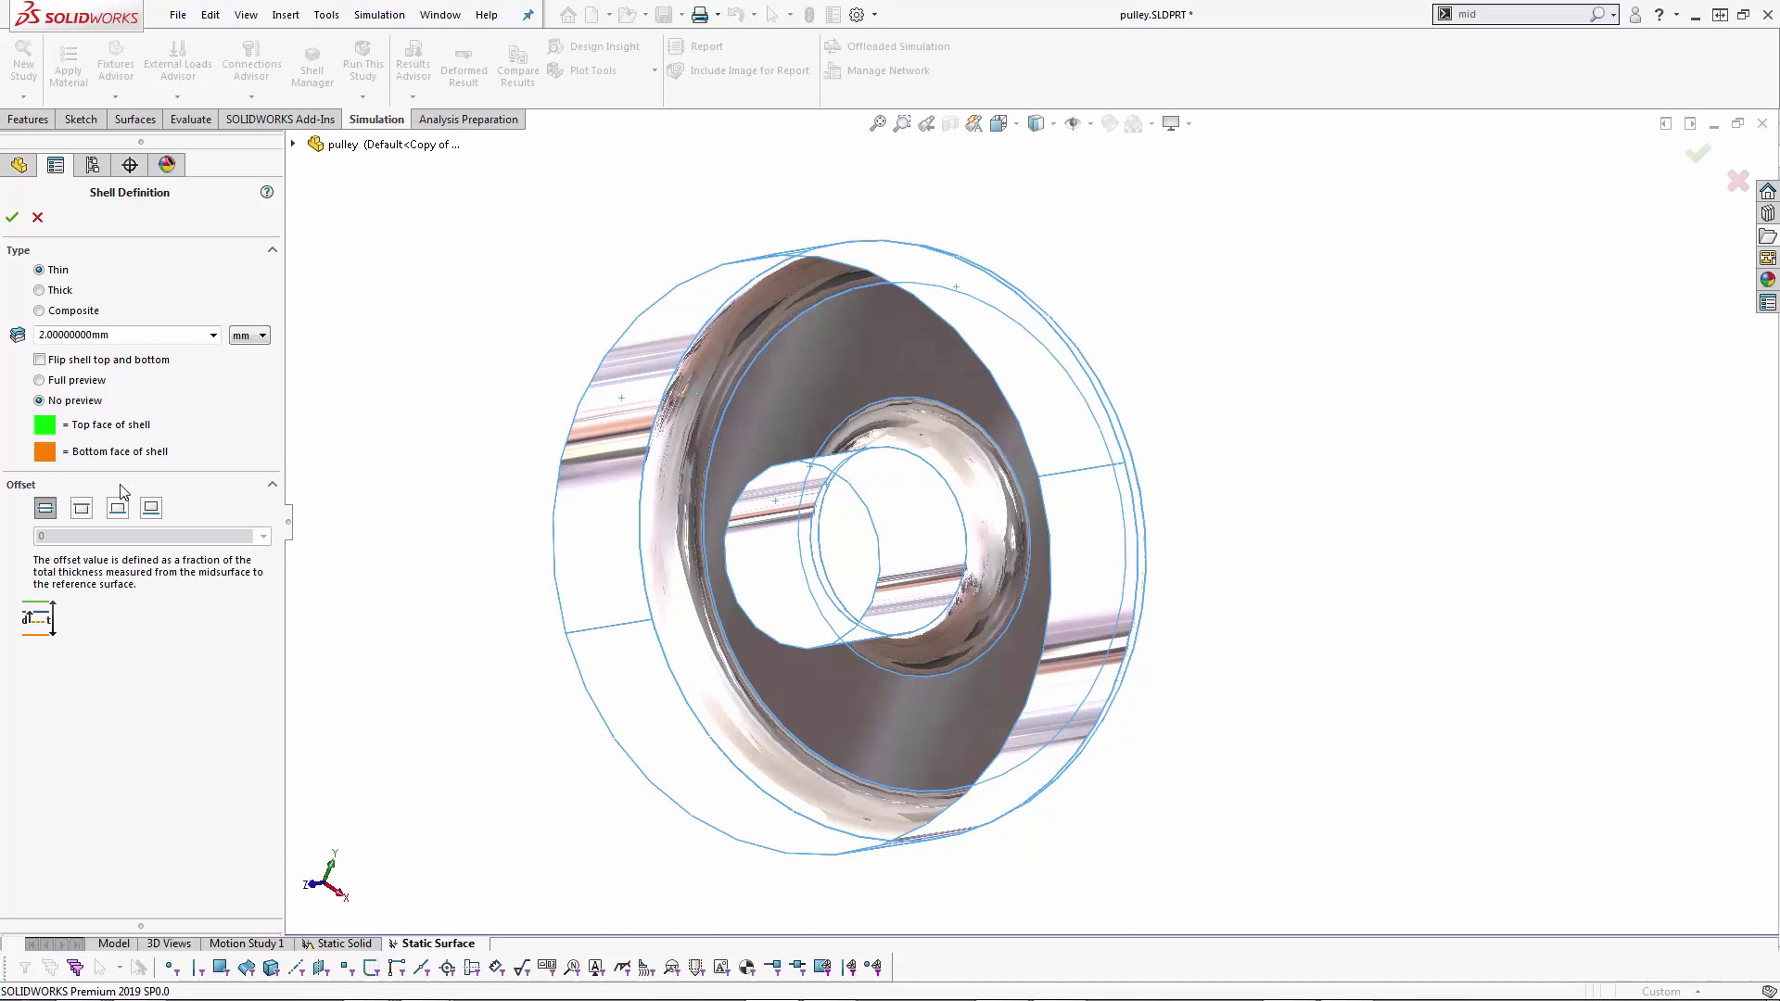
click(46, 511)
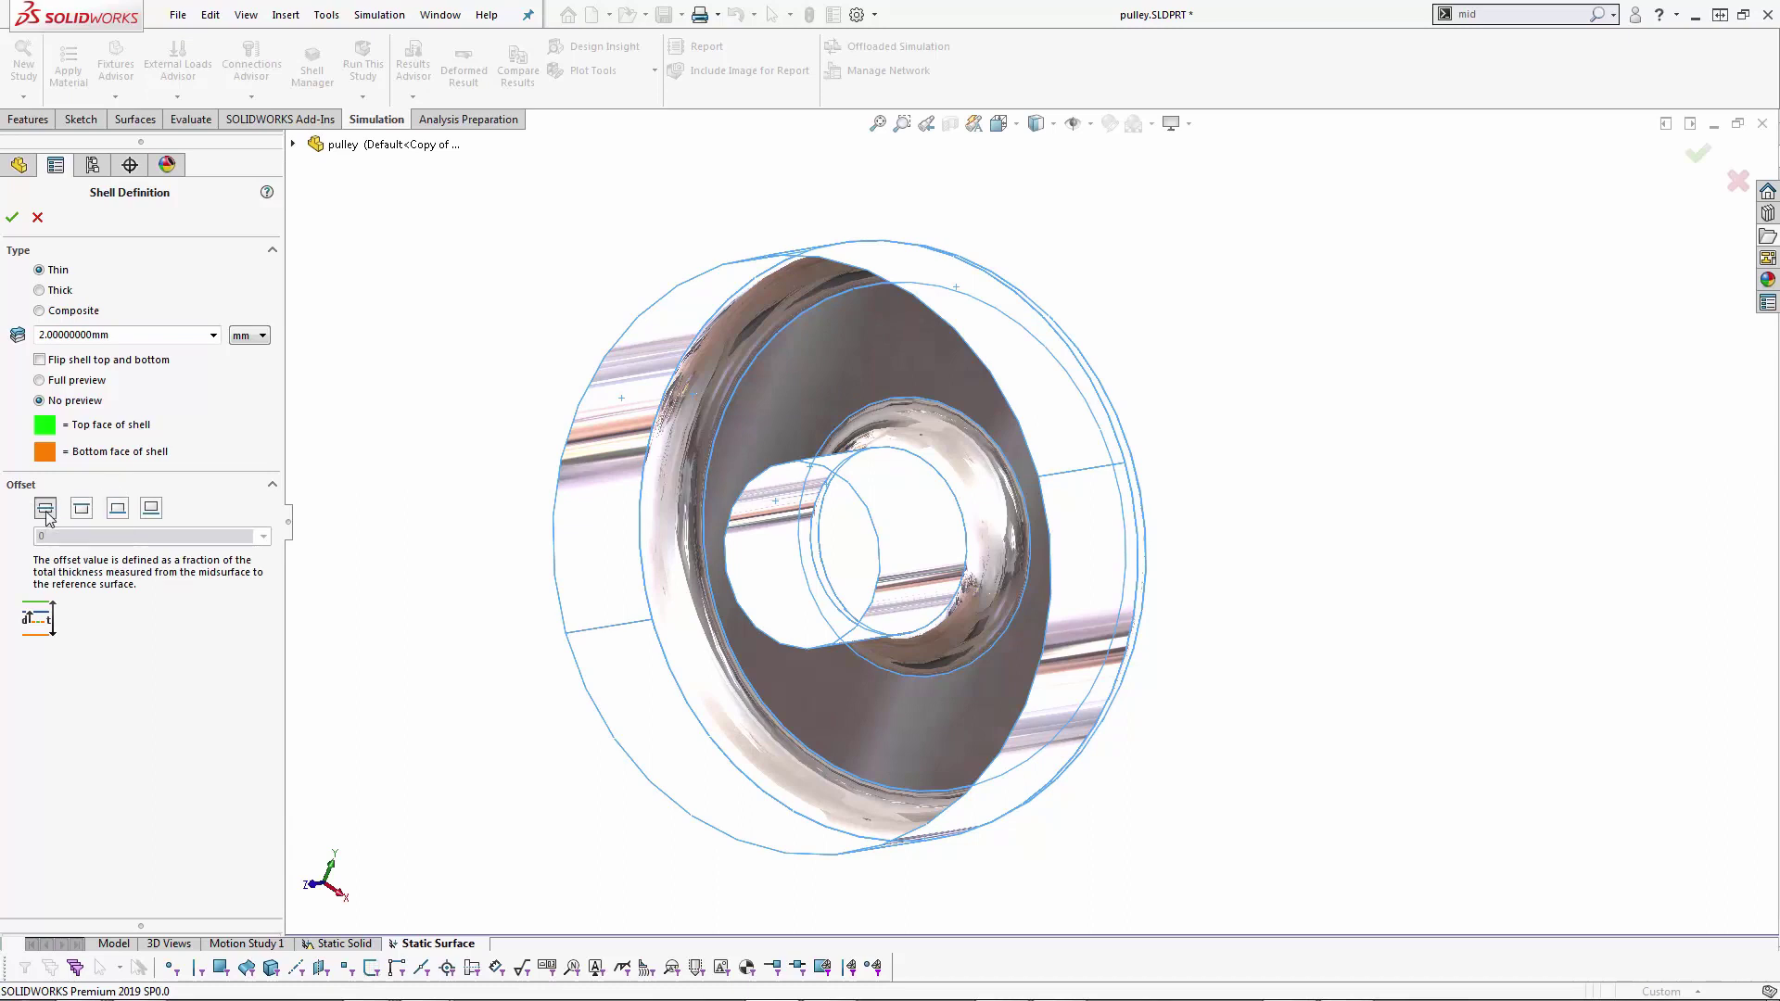
click(12, 220)
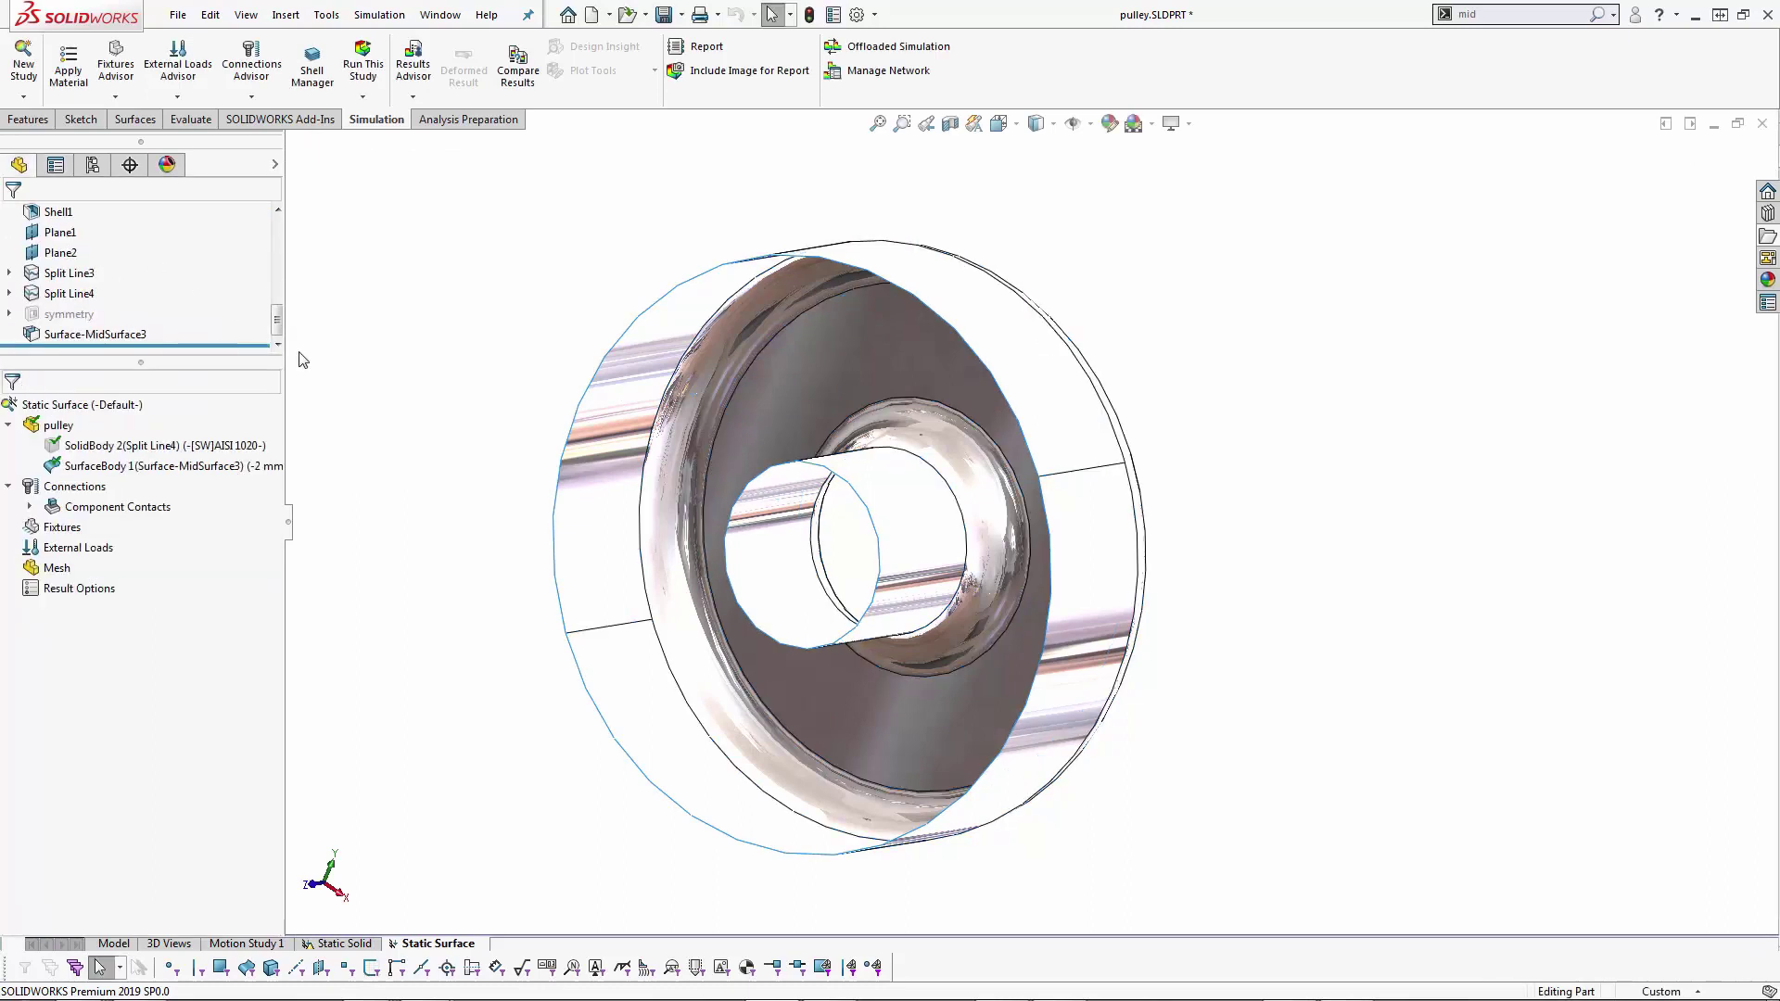
right_click(73, 527)
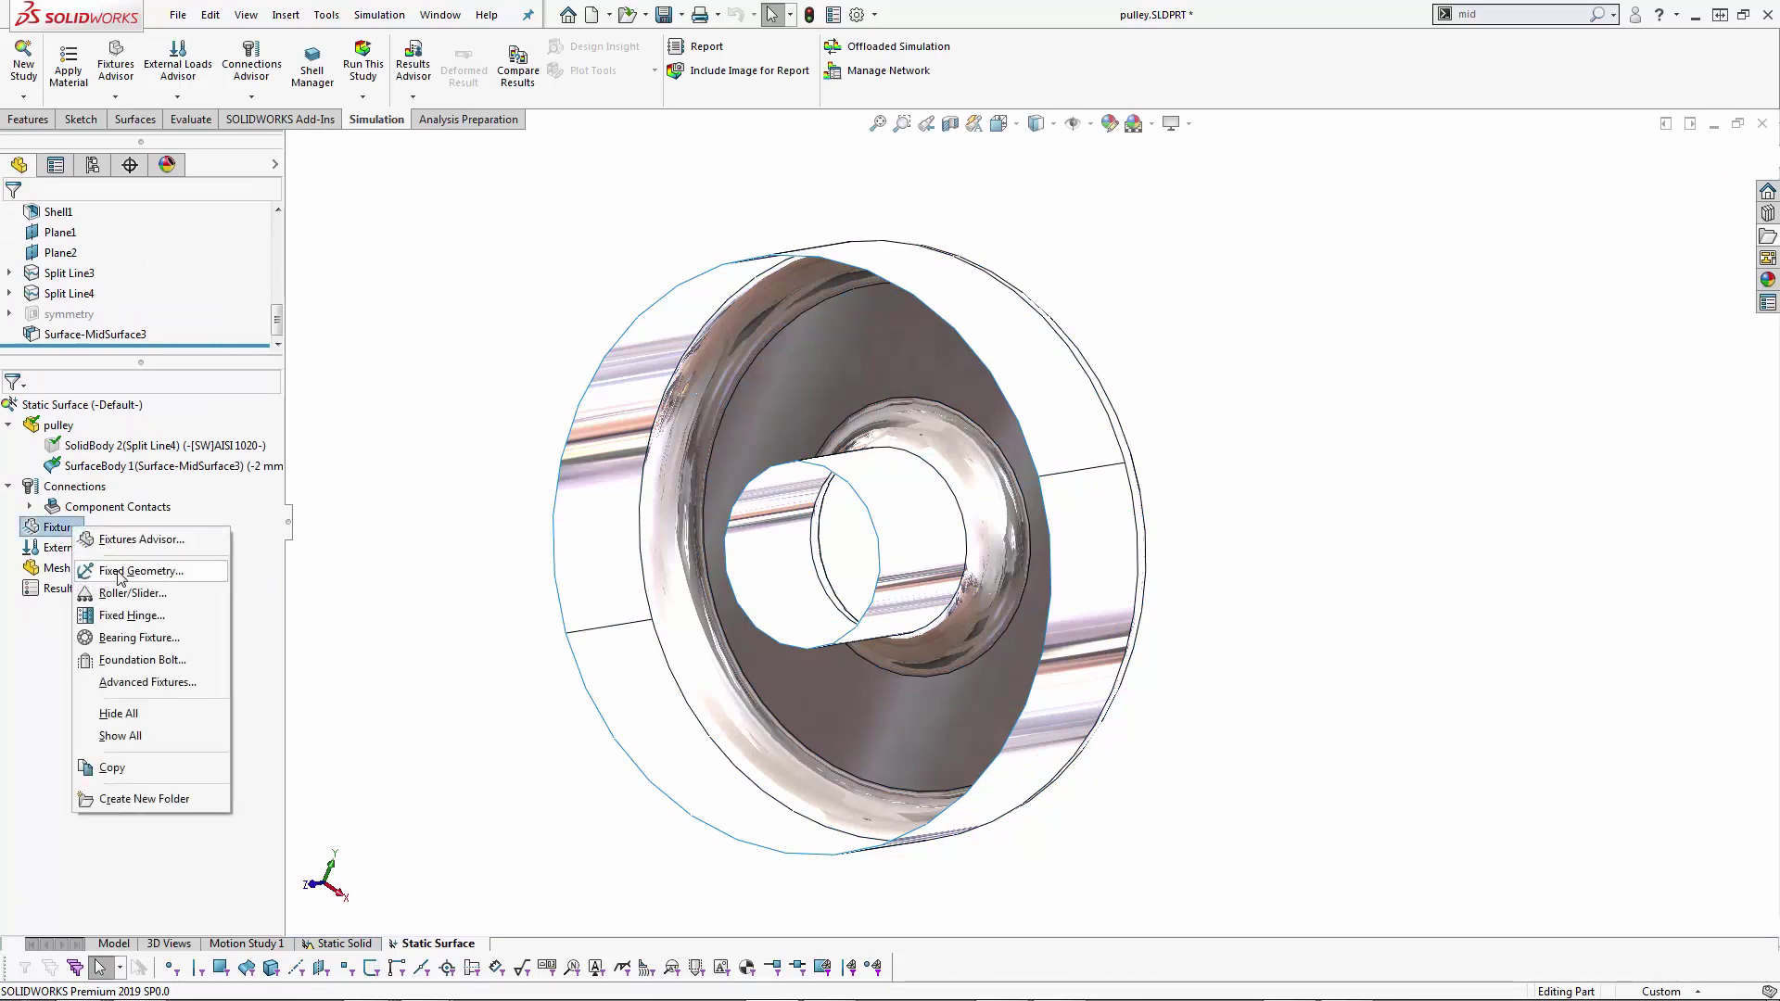
Add a Fixed Geometry fixture on the pulley's inner bore face.
click(119, 572)
click(716, 570)
click(15, 219)
Apply a reversed 1 N/mm^2 pressure to the outer rim face and run the study.
right_click(79, 529)
click(132, 621)
click(1060, 395)
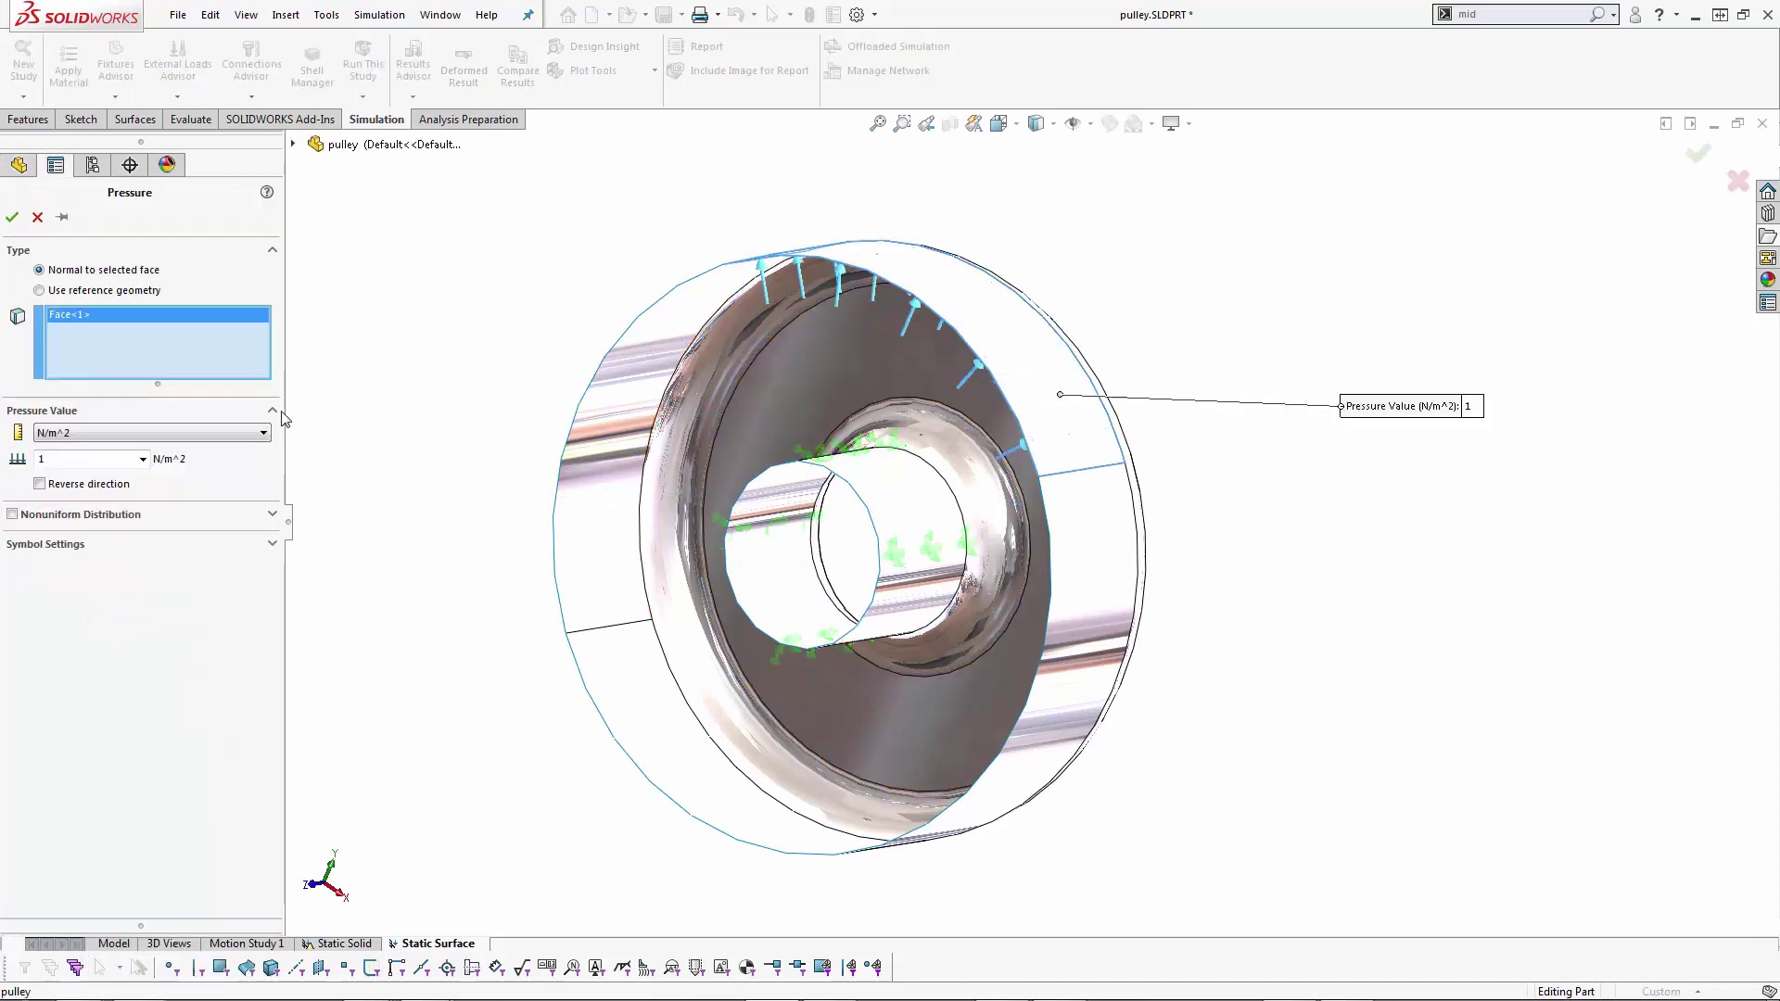
click(39, 484)
click(139, 433)
click(93, 487)
click(12, 217)
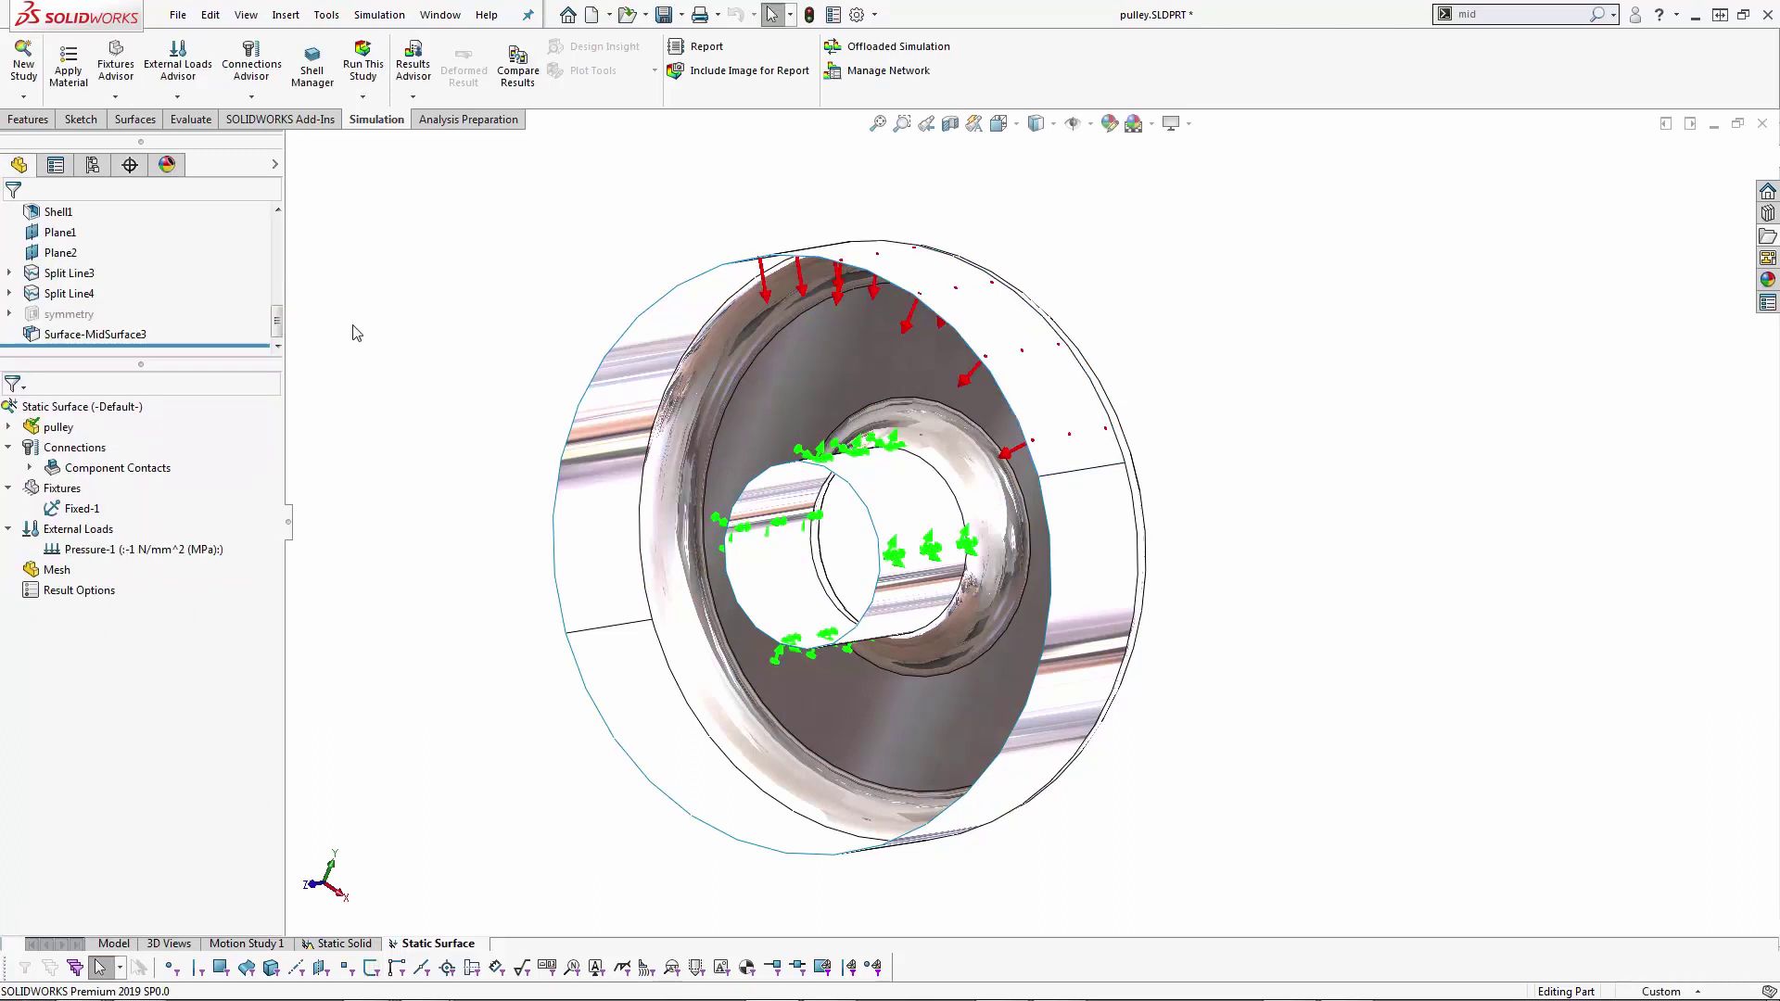
click(362, 70)
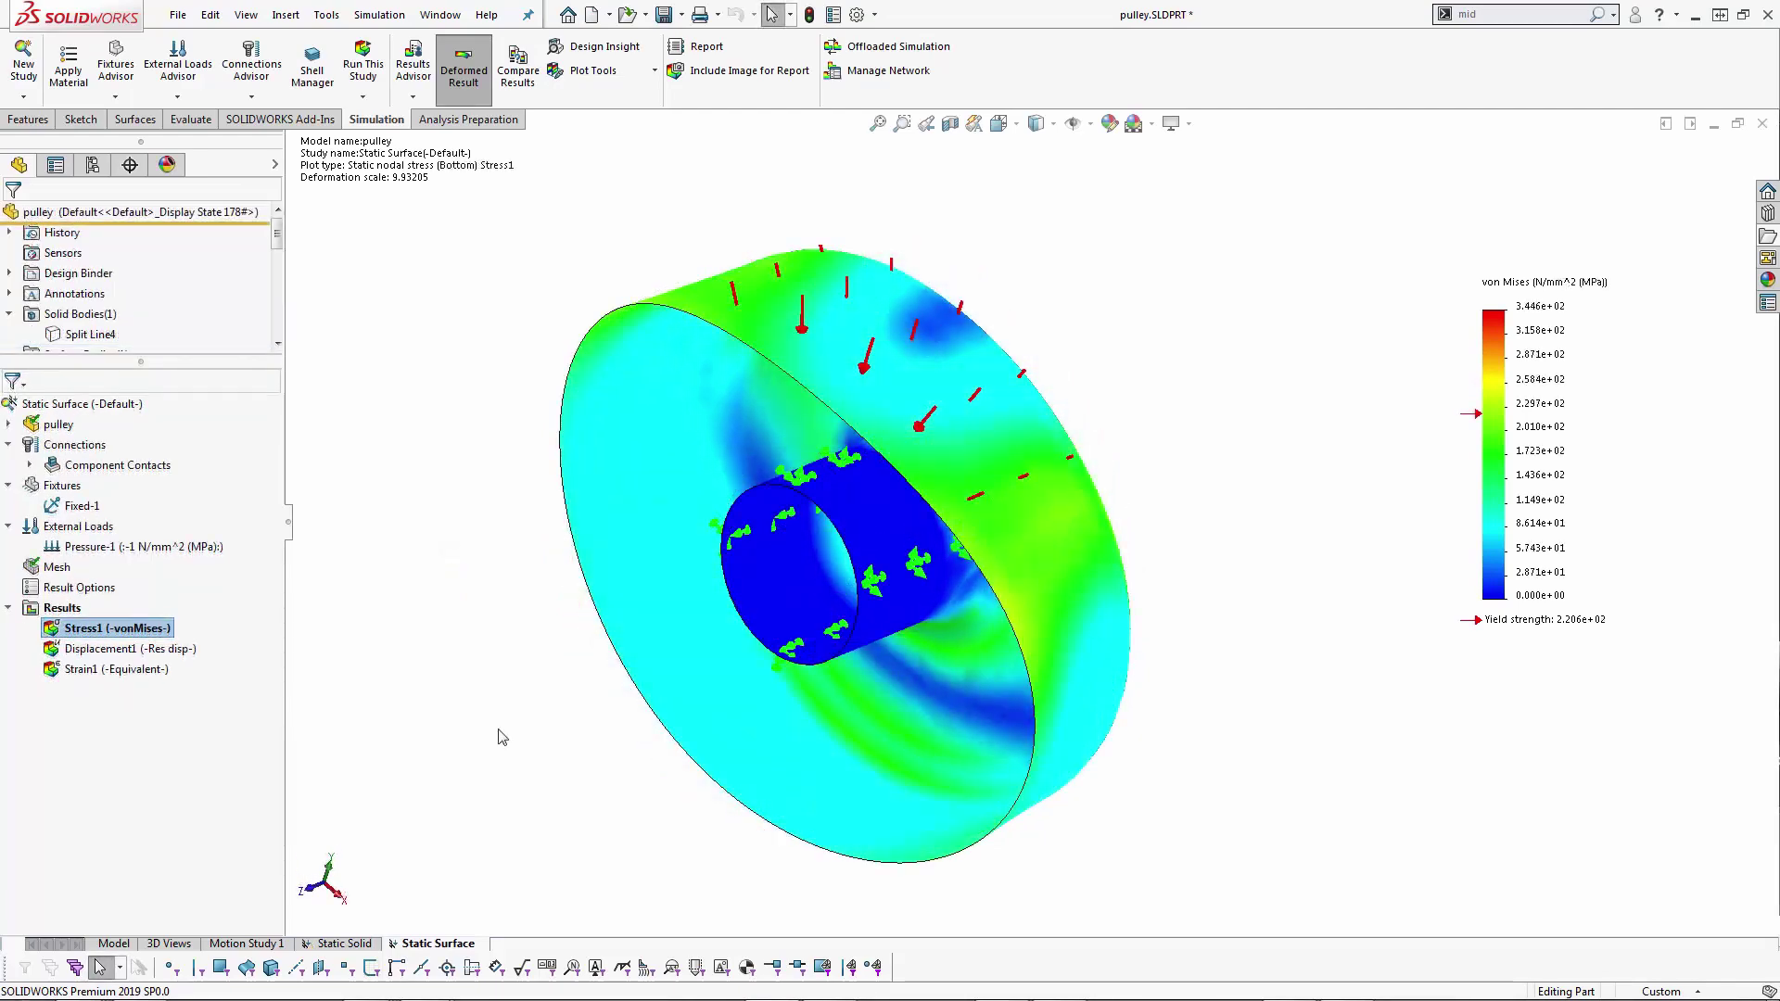
Start Compare Results from the Static Surface Stress1 plot.
right_click(120, 636)
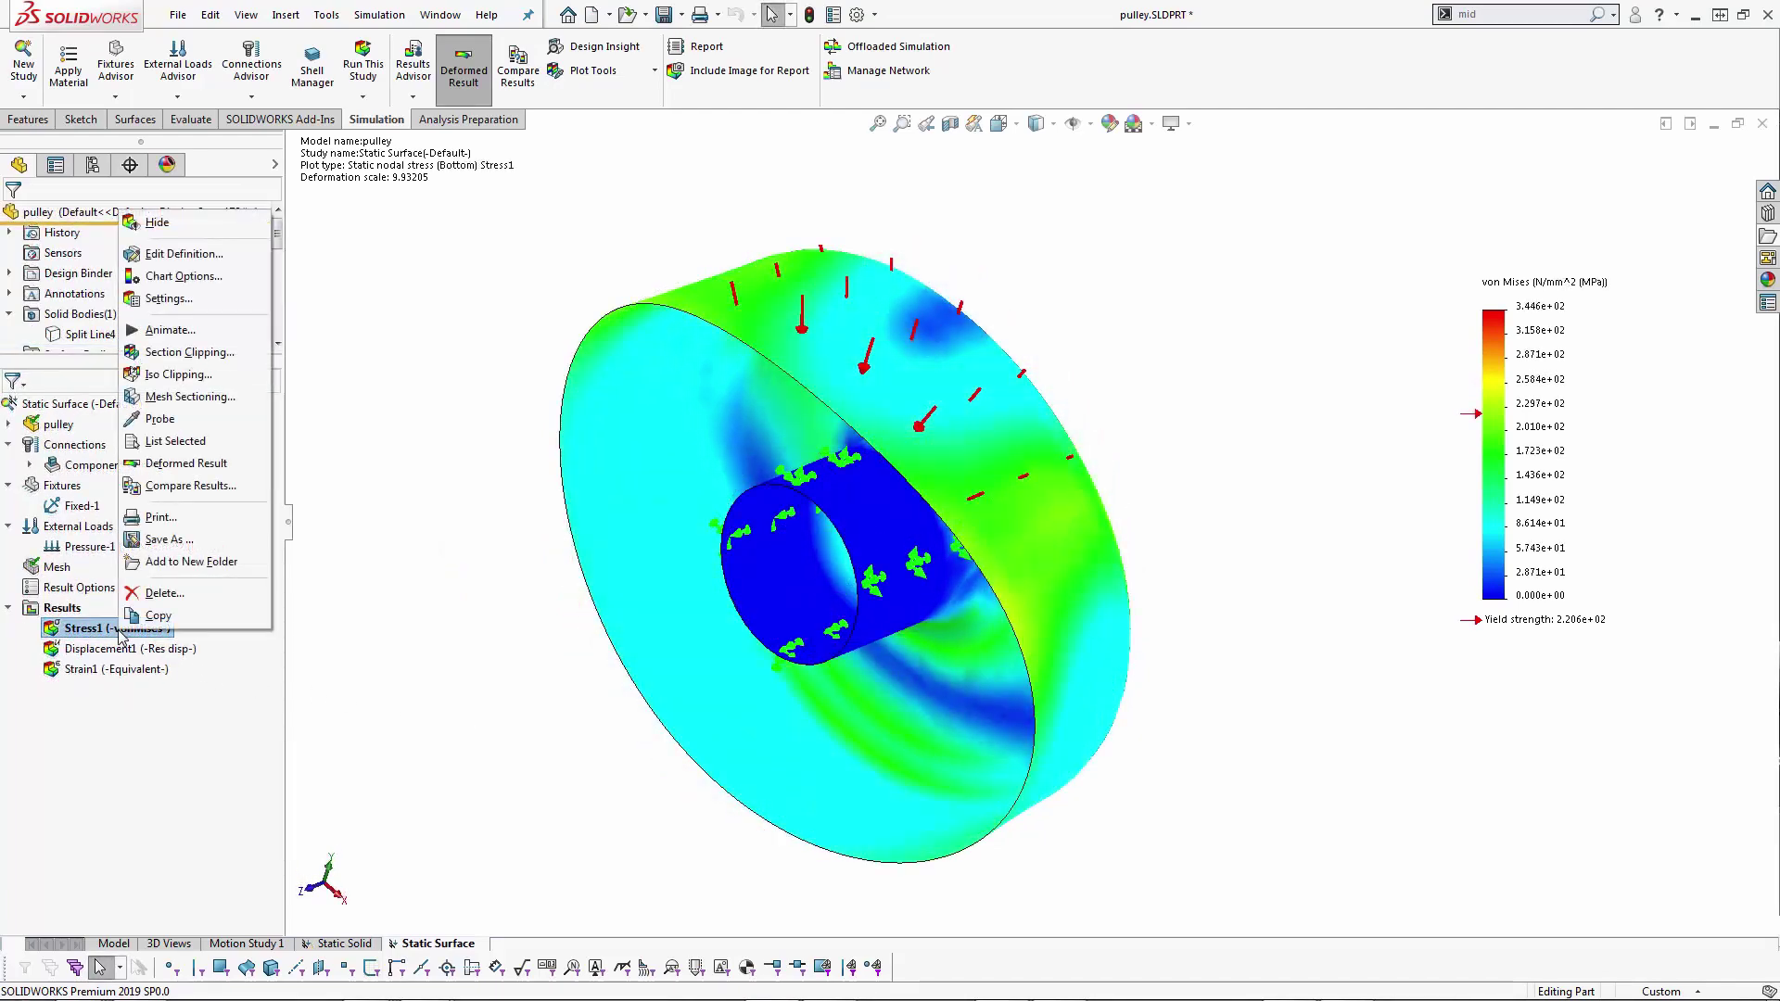
click(190, 486)
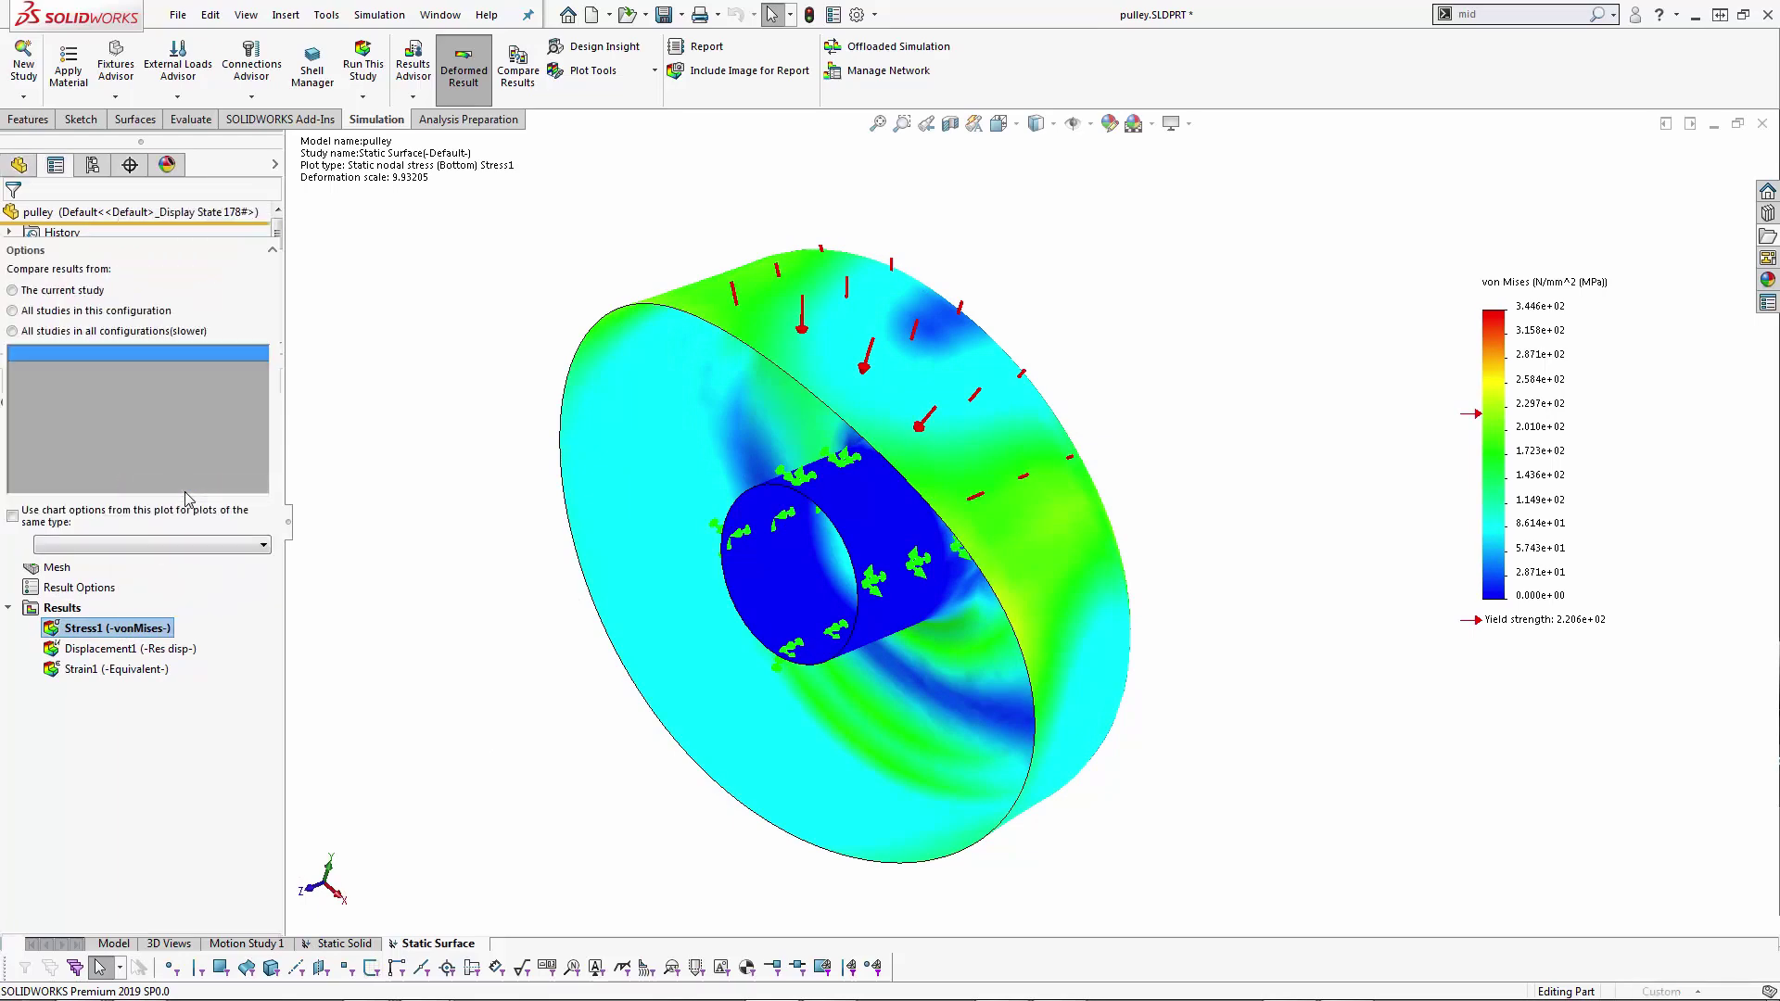
Compare only the Static Solid and Static Surface Stress1 plots from all studies side by side.
click(13, 360)
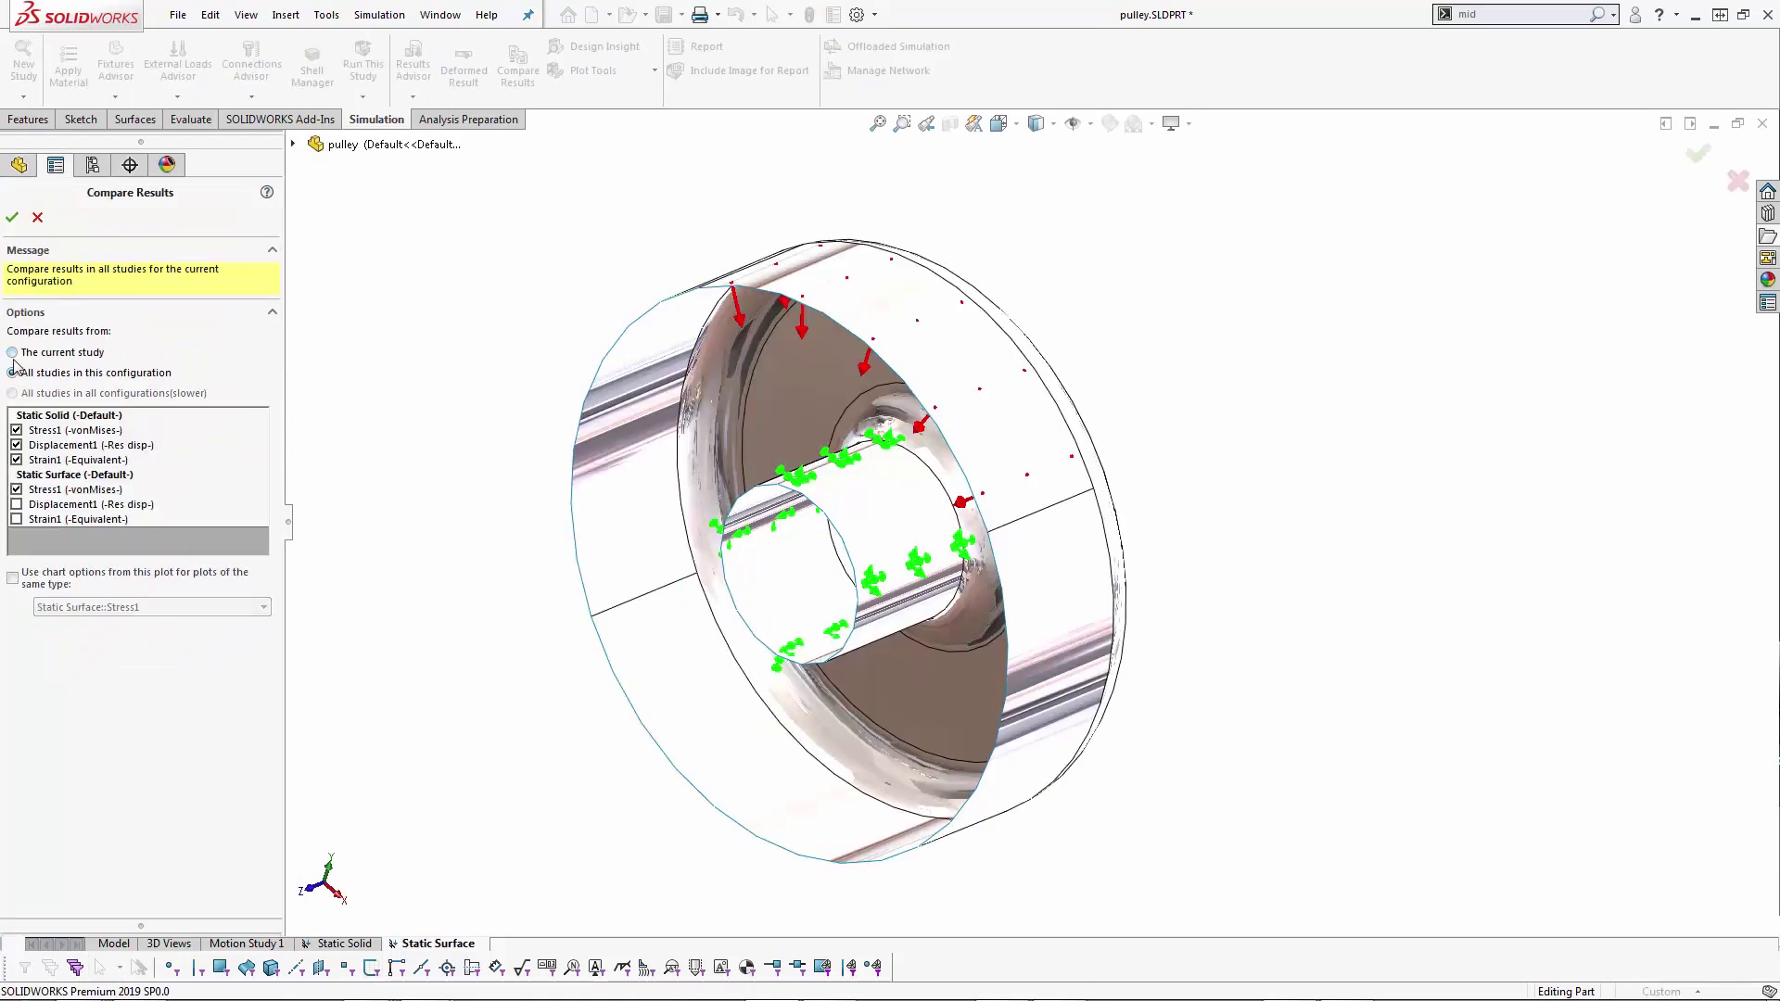
click(17, 445)
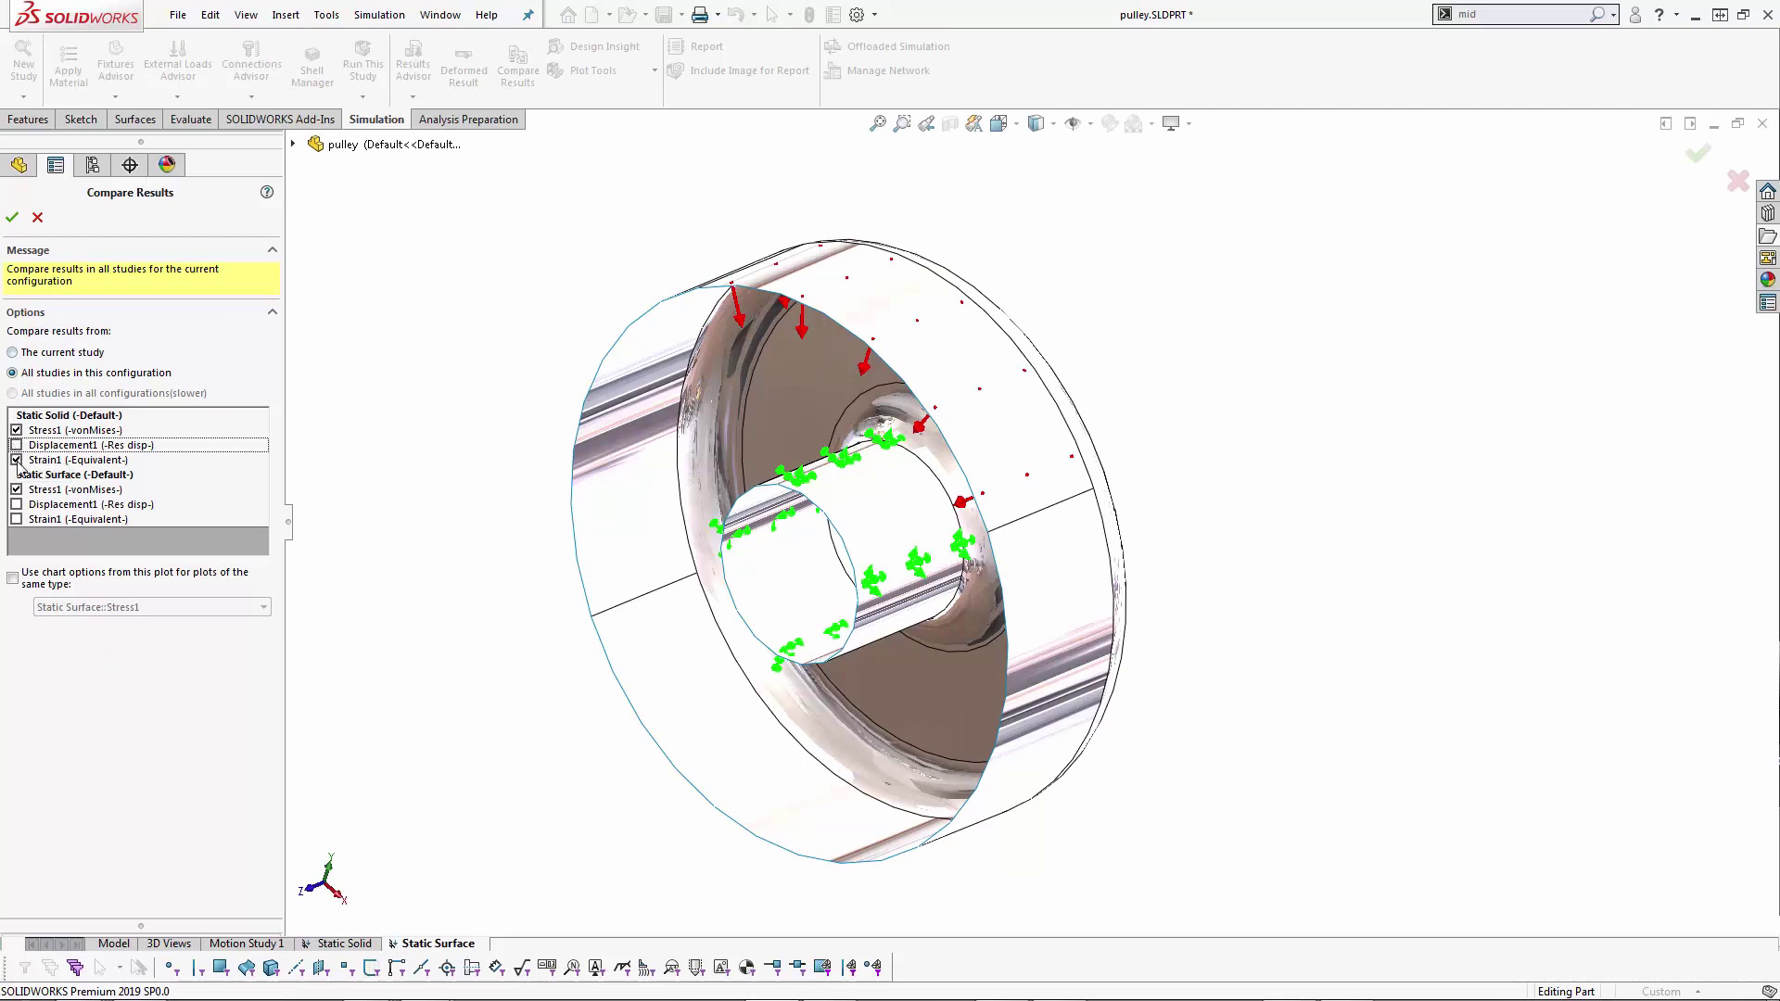
click(16, 460)
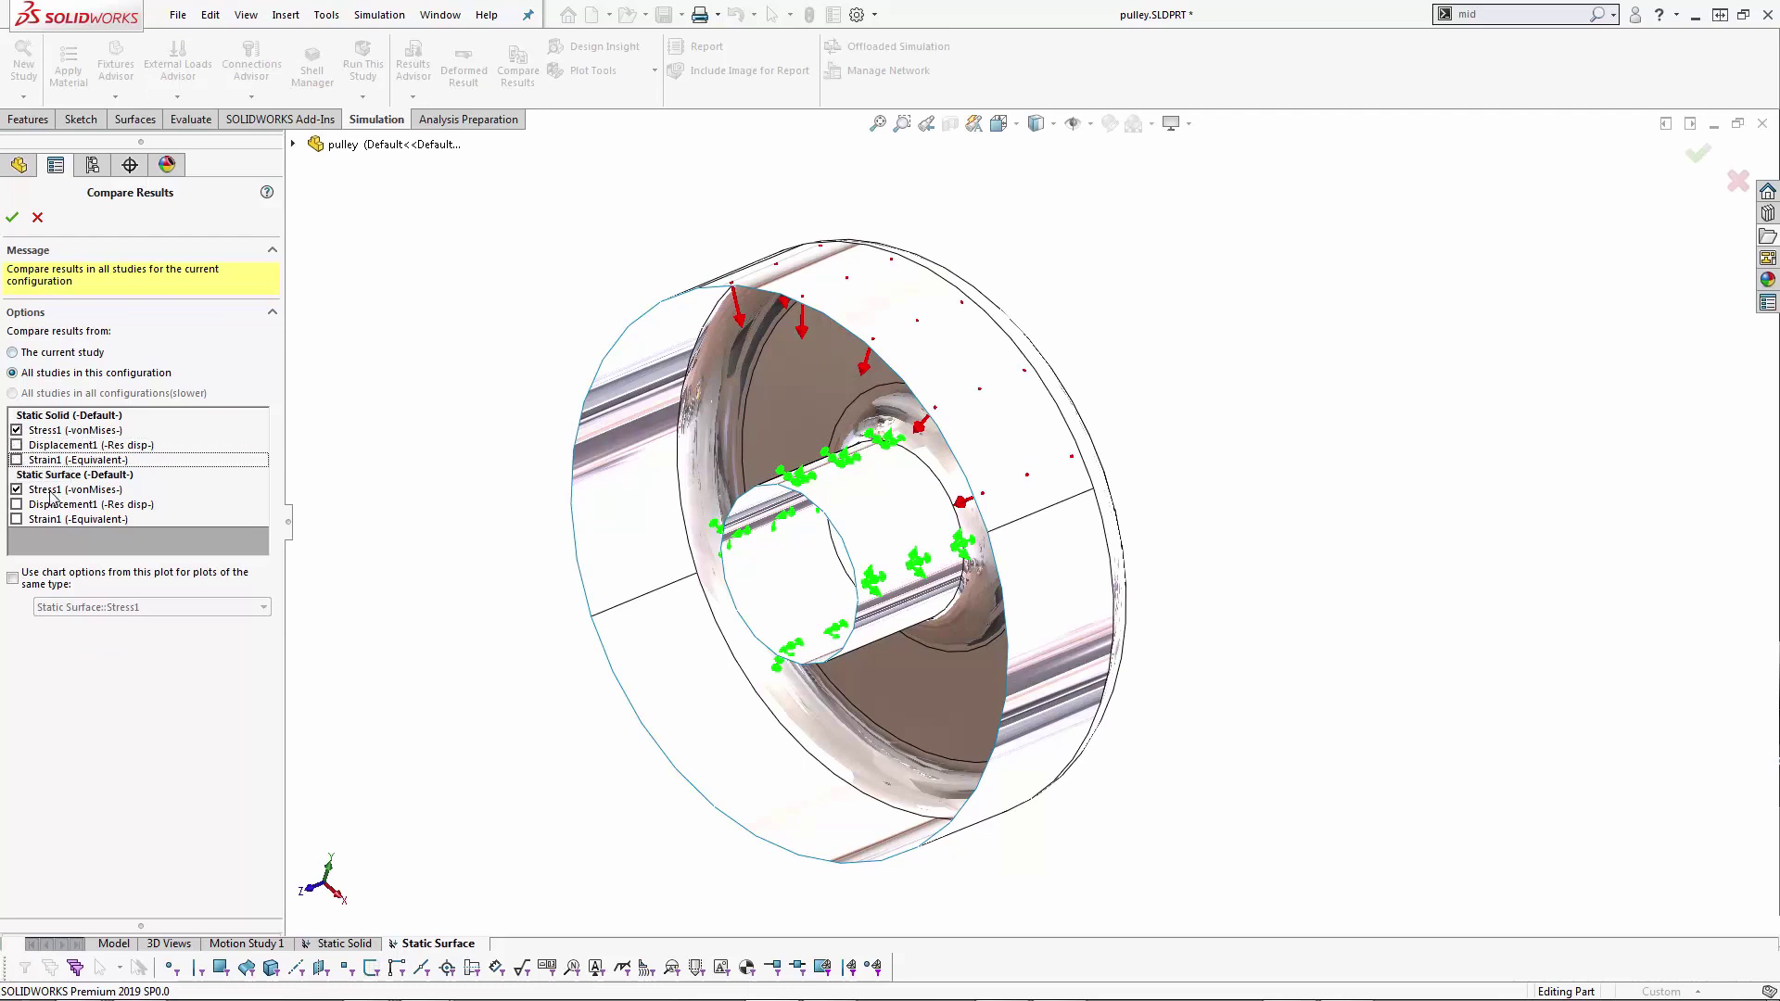
click(12, 218)
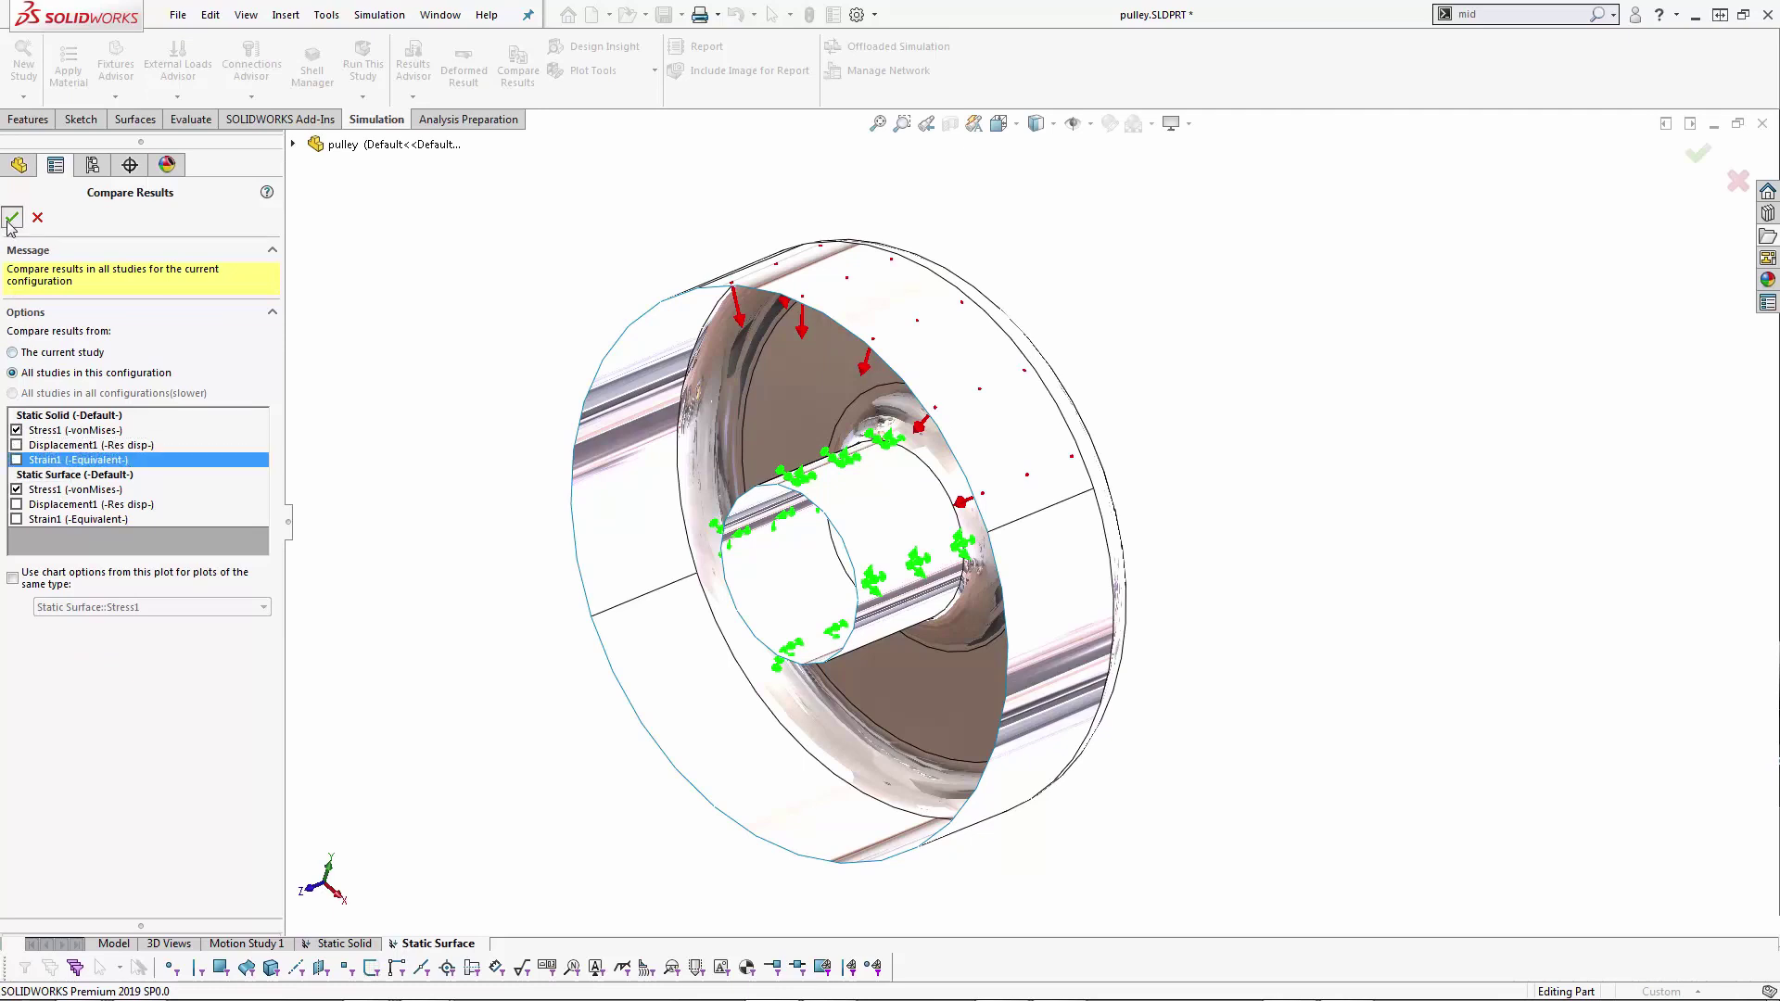